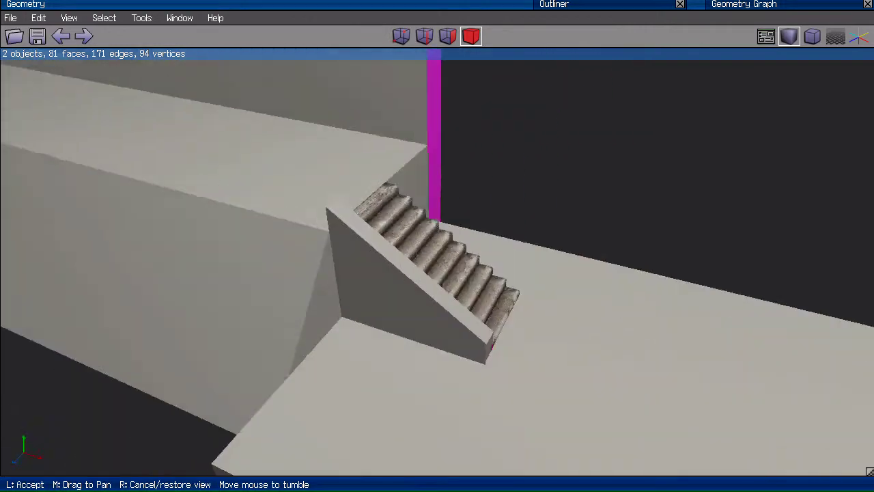
Duplicate the staircase with its sidewall along the Z axis and place the copy beside the original flight
click(547, 131)
right_click(569, 104)
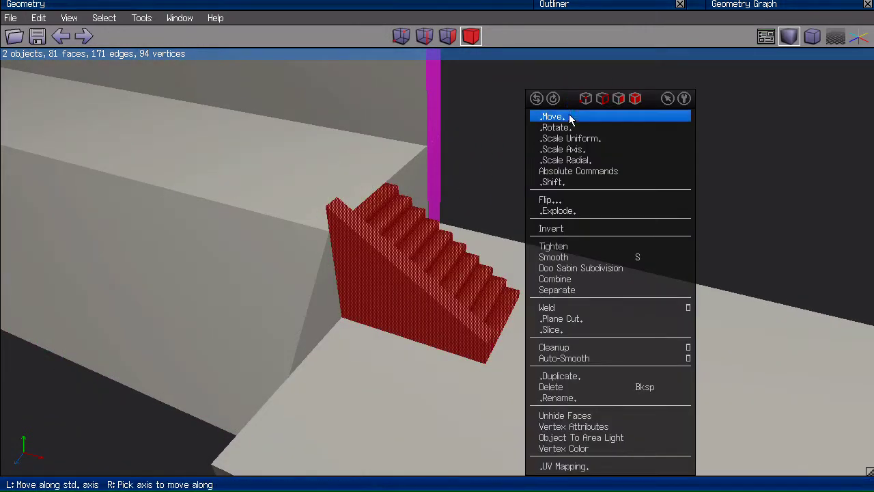
right_click(590, 376)
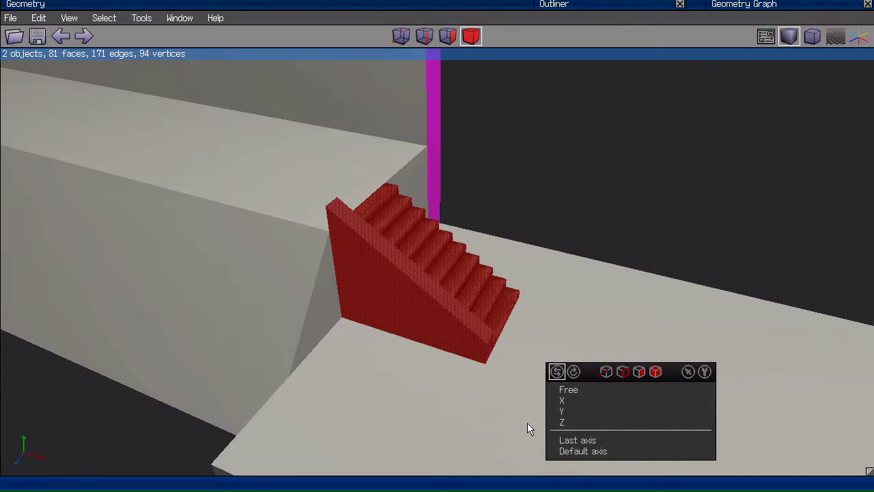
click(564, 421)
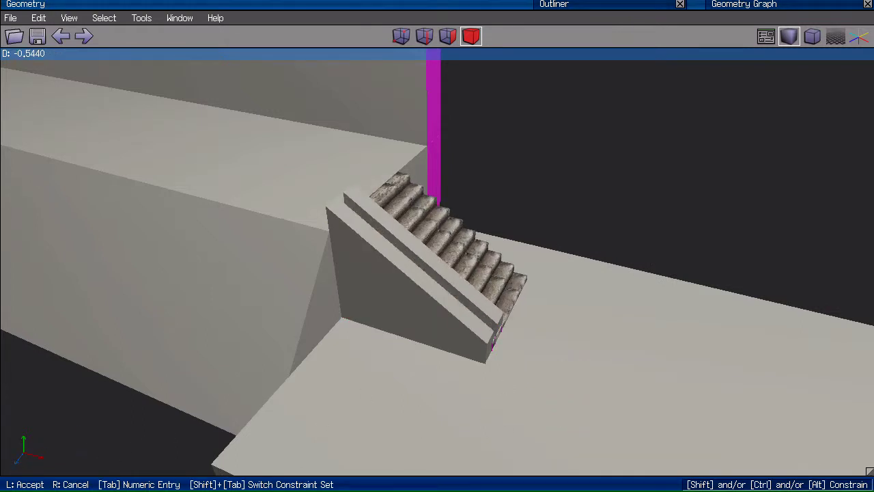
click(567, 168)
Flip the duplicated staircase along the X axis so it climbs the opposite way
middle_click(567, 167)
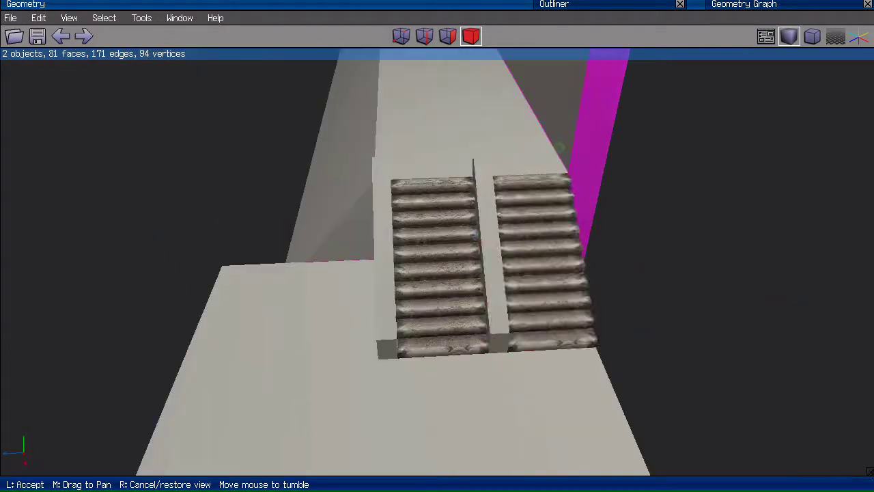
click(765, 200)
middle_click(765, 200)
click(673, 185)
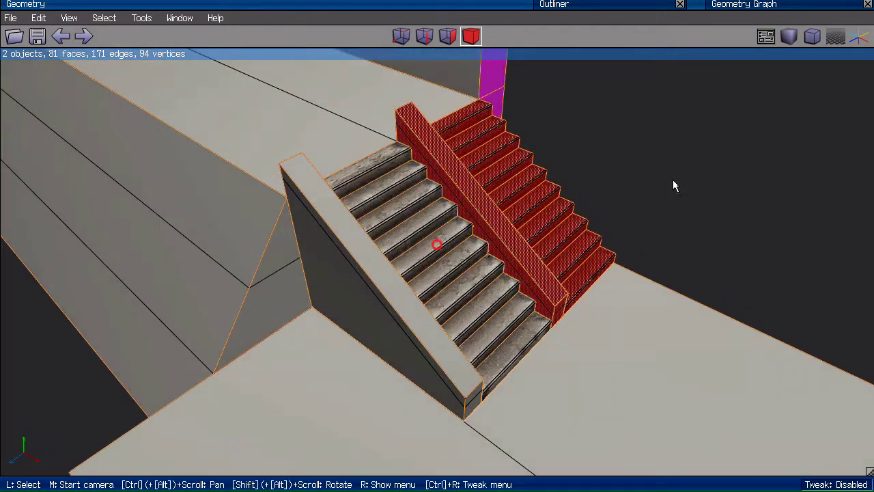
middle_click(673, 185)
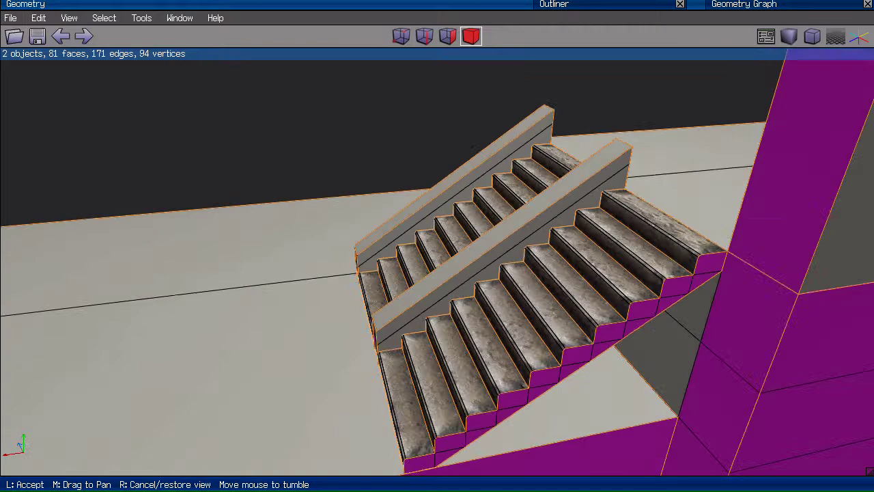
click(613, 165)
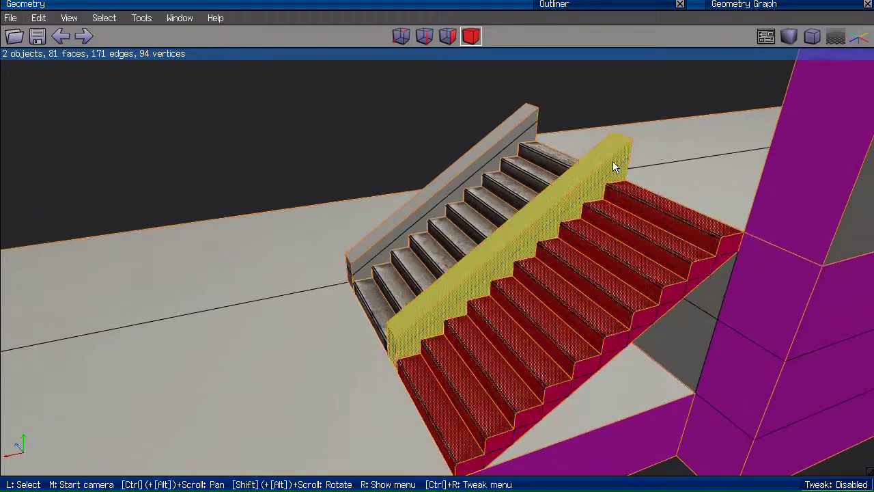
scroll(613, 166, down, 2)
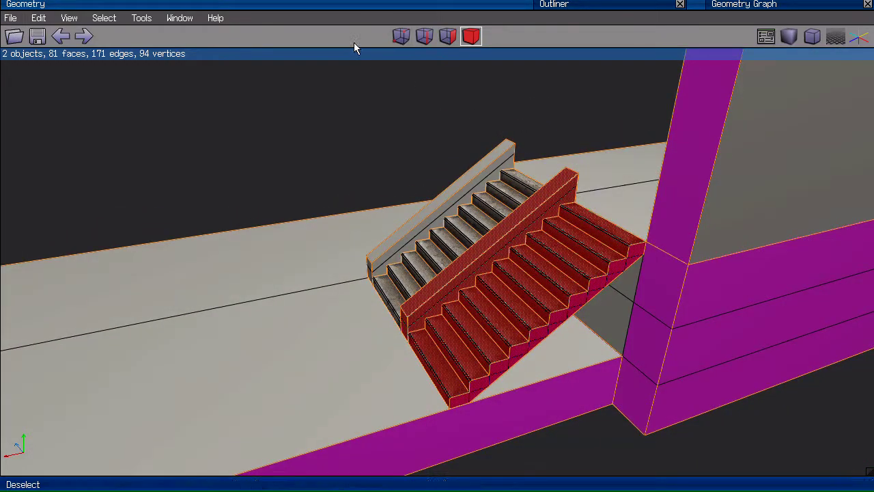
right_click(310, 113)
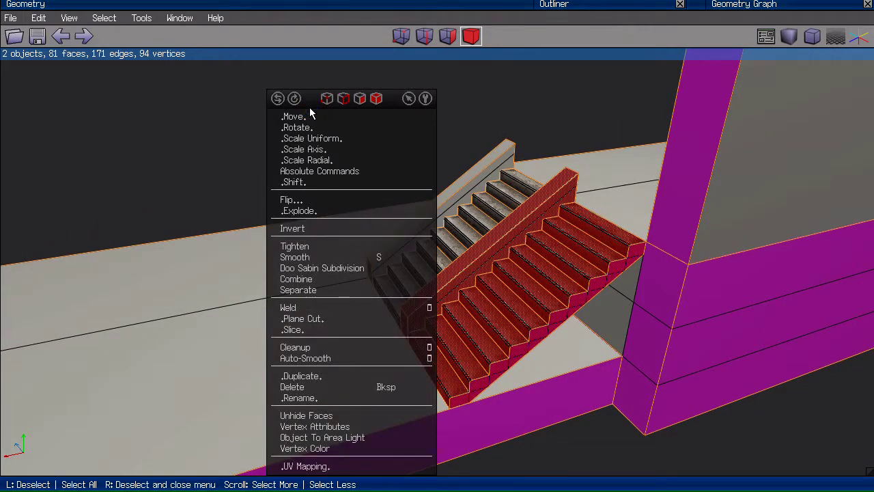
click(312, 201)
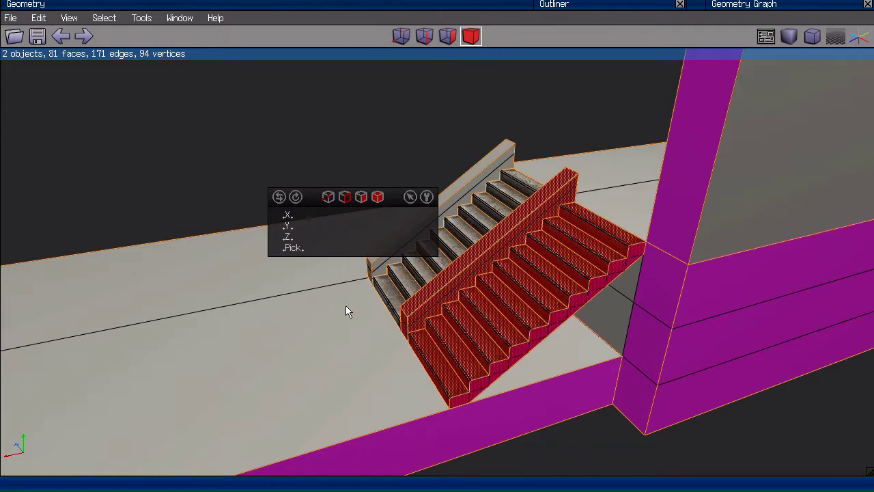
click(298, 216)
middle_click(292, 156)
click(283, 139)
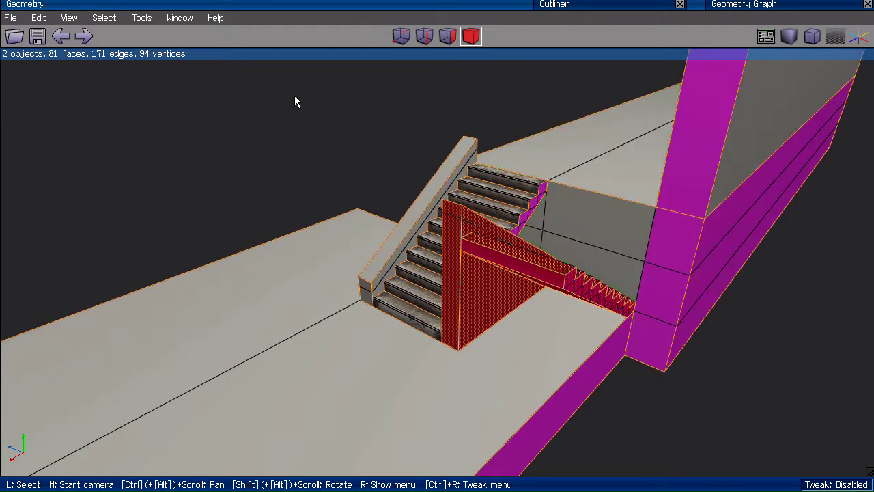
Try to snap the flipped flight's lower outer corner to the upper landing's corner beside the tall wall
middle_click(261, 115)
click(264, 114)
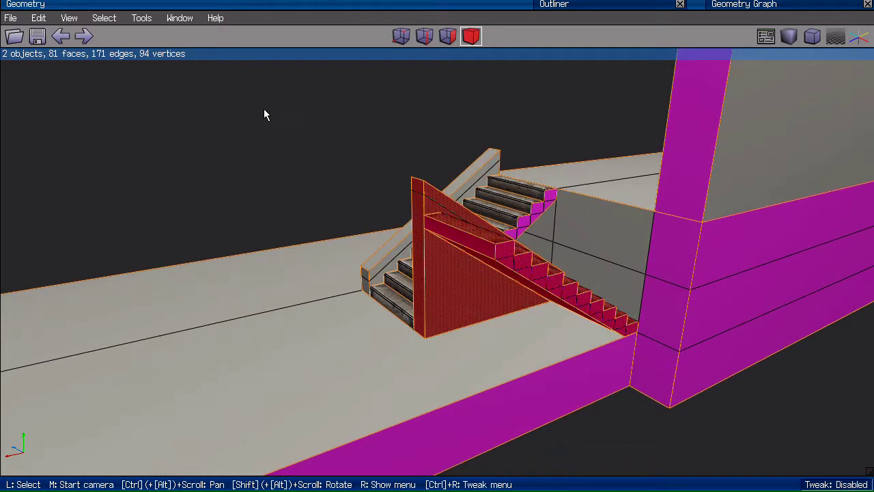
key(d)
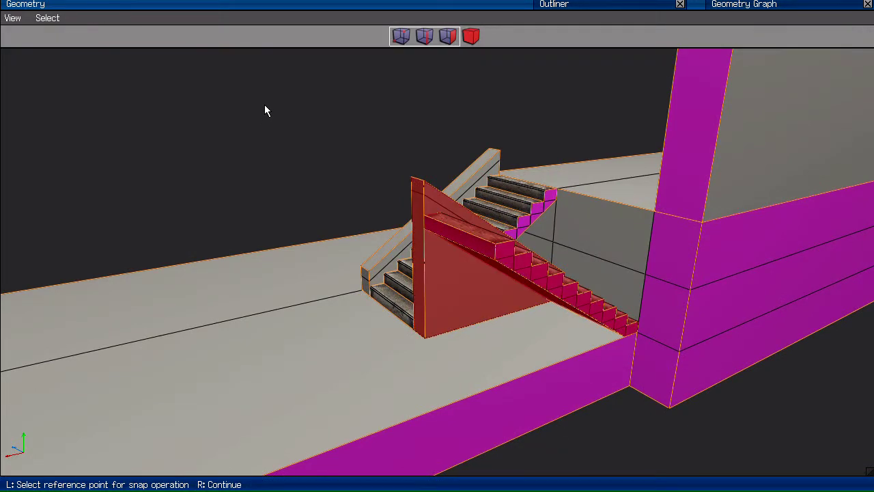
key(v)
click(638, 340)
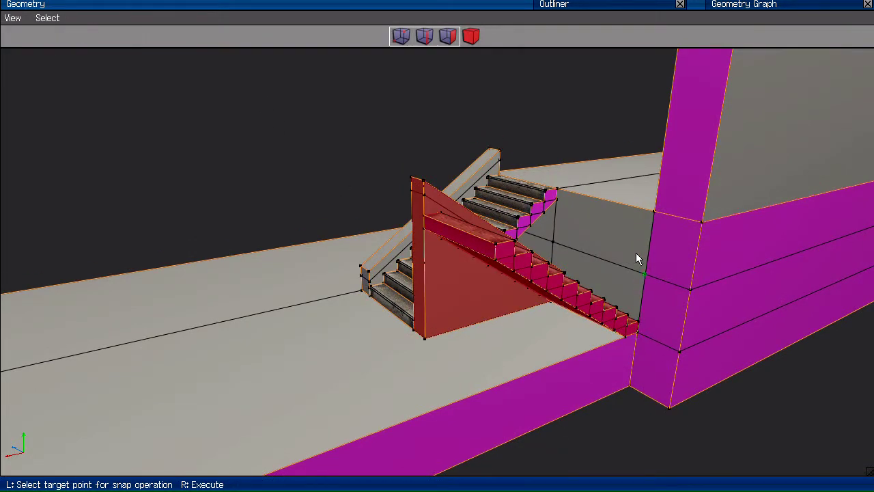
click(655, 216)
Examine from several sides how the flipped flight sits against the landing, the tall wall and the lower stairs
middle_click(274, 128)
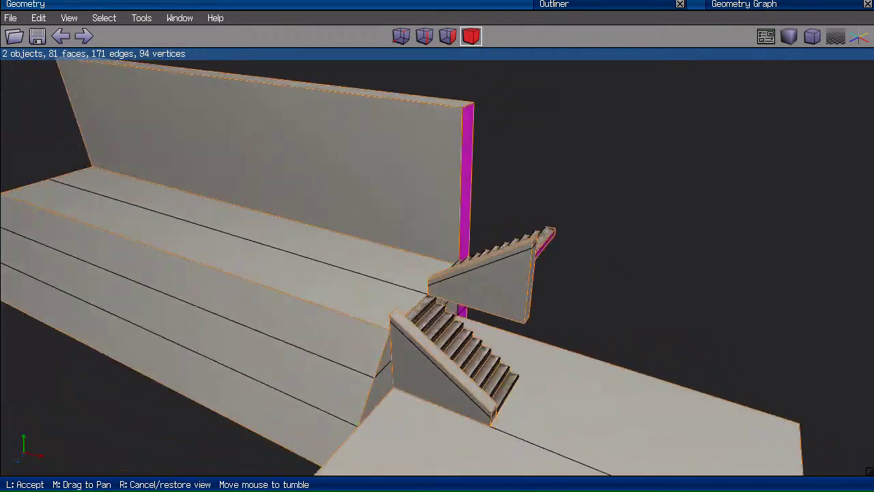
click(412, 241)
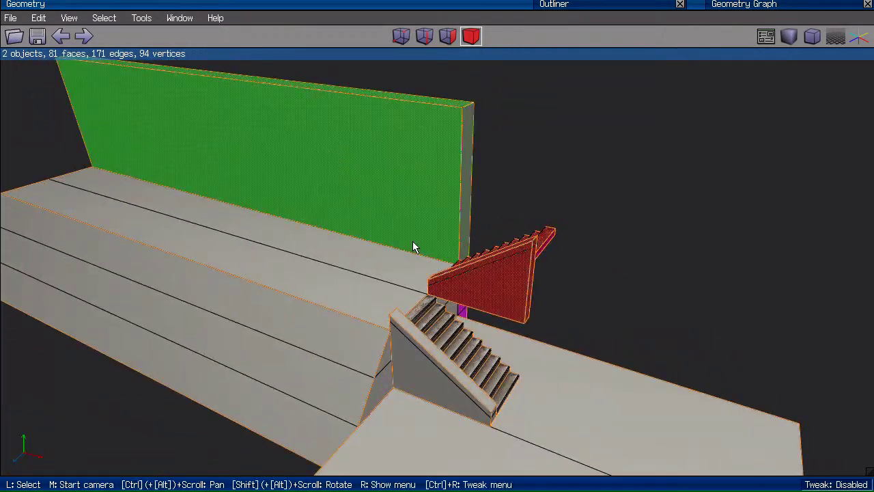
scroll(573, 142, up, 5)
middle_click(577, 138)
scroll(578, 139, up, 3)
click(572, 127)
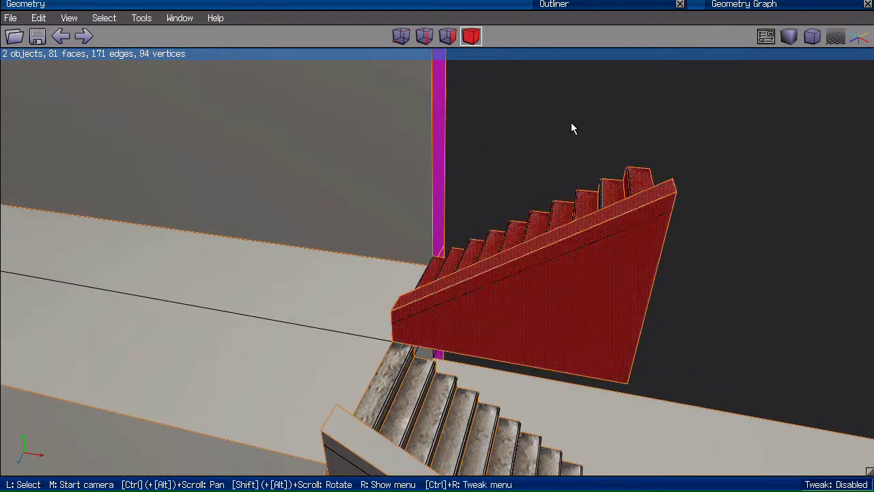
middle_click(569, 117)
click(566, 120)
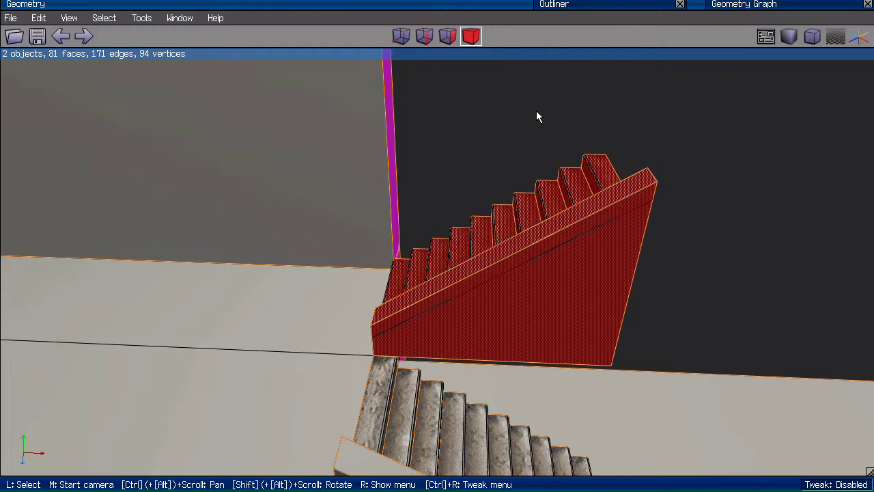
scroll(537, 116, down, 3)
middle_click(538, 140)
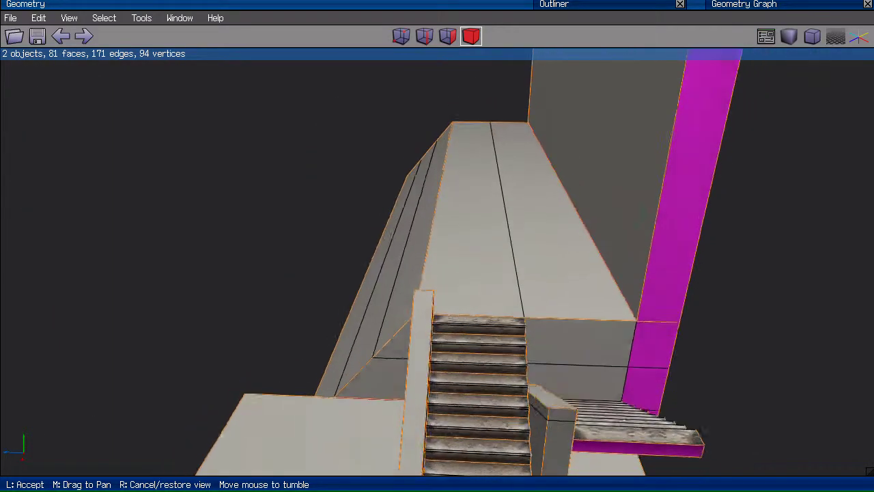
click(531, 129)
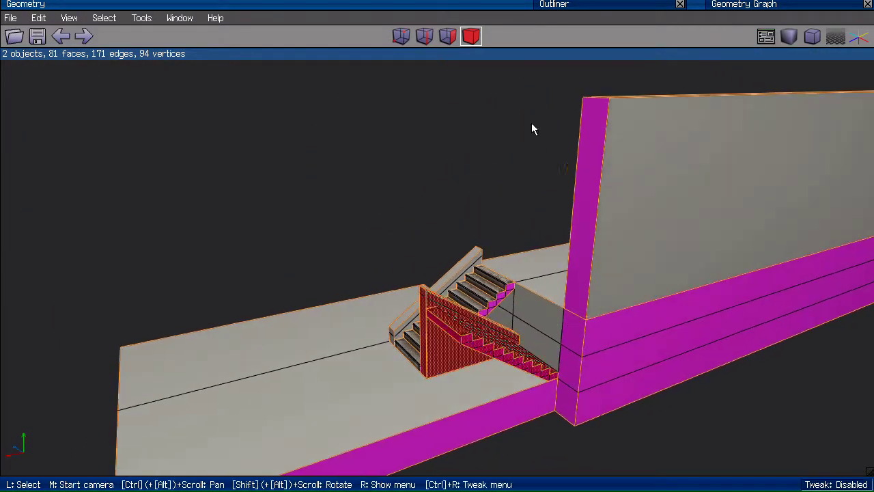
Use absolute Snap to move the flipped flight from its bottom outer corner to the upper landing's corner beside the wall
right_click(272, 140)
click(287, 173)
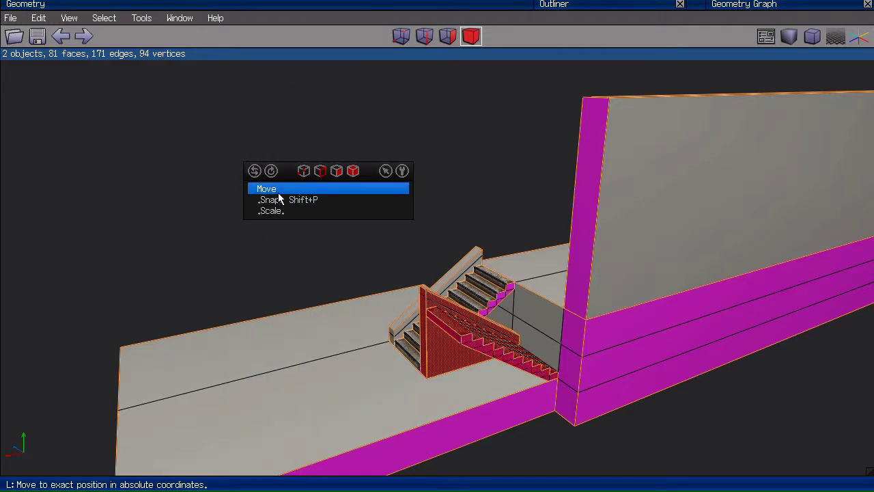
click(326, 206)
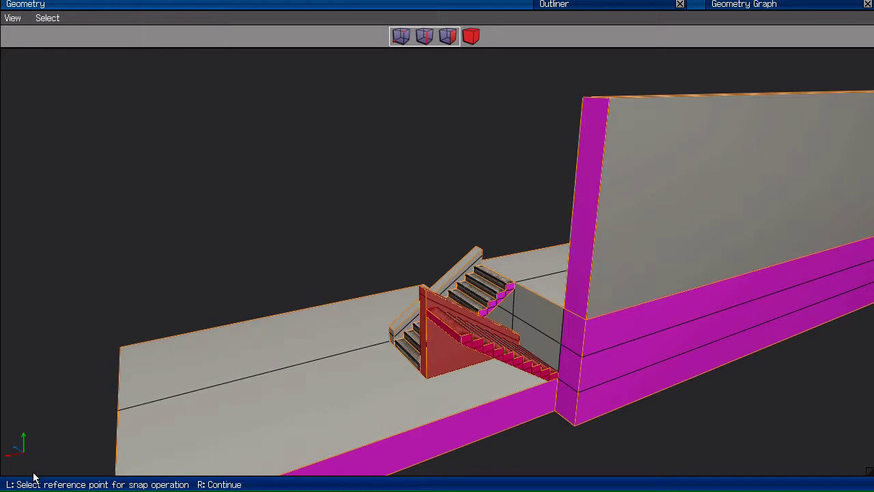
scroll(408, 144, up, 3)
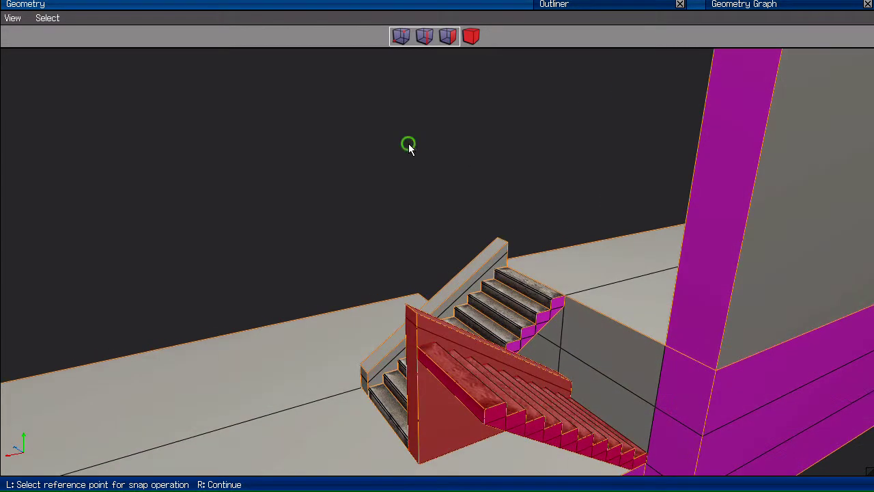
middle_click(408, 144)
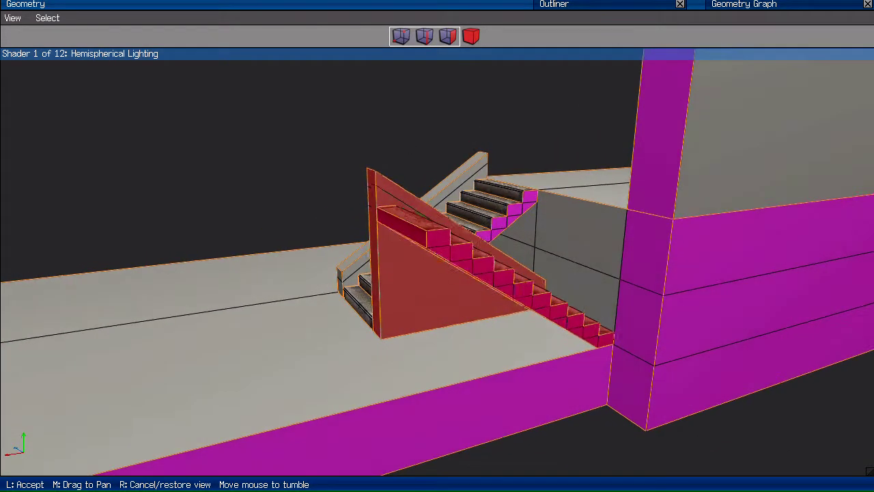
click(453, 339)
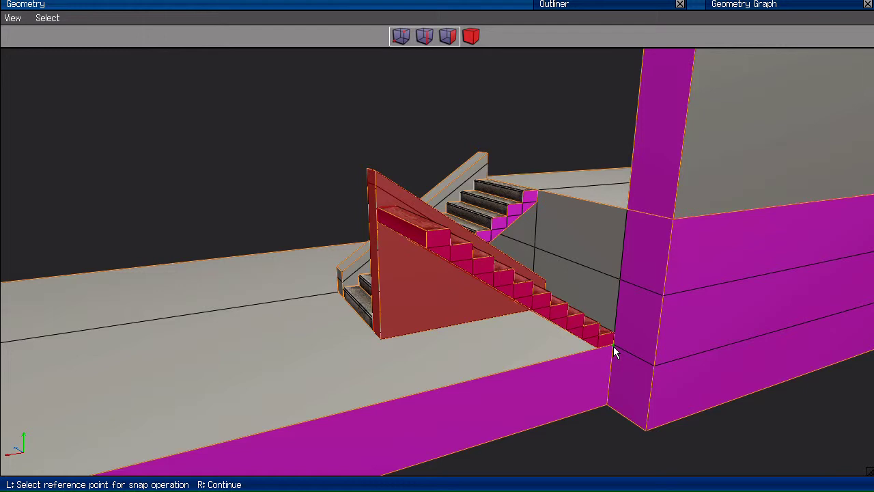
click(613, 346)
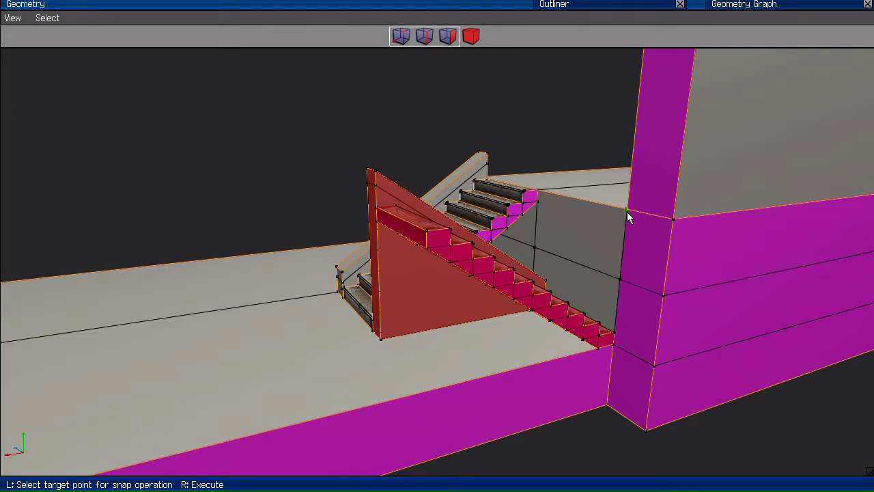
click(627, 211)
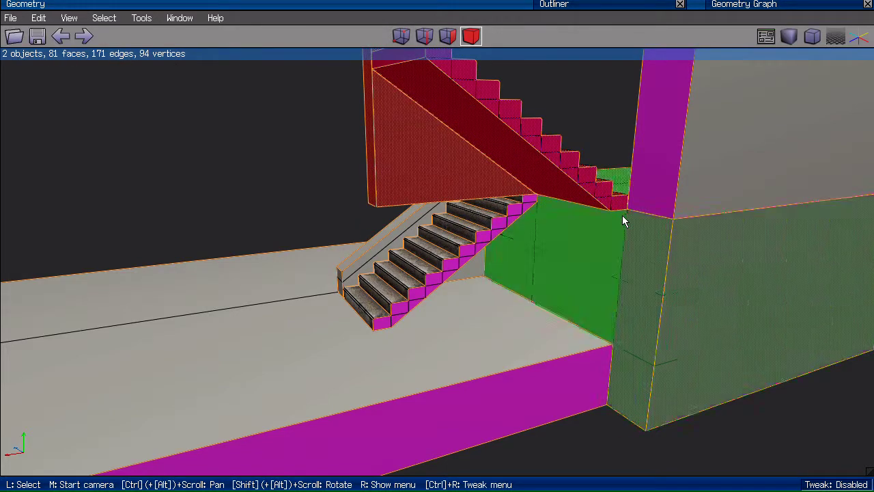
Try duplicating the flipped flight with absolute Snap, using its side wall's lower and upper corners as reference and target points
scroll(182, 156, down, 5)
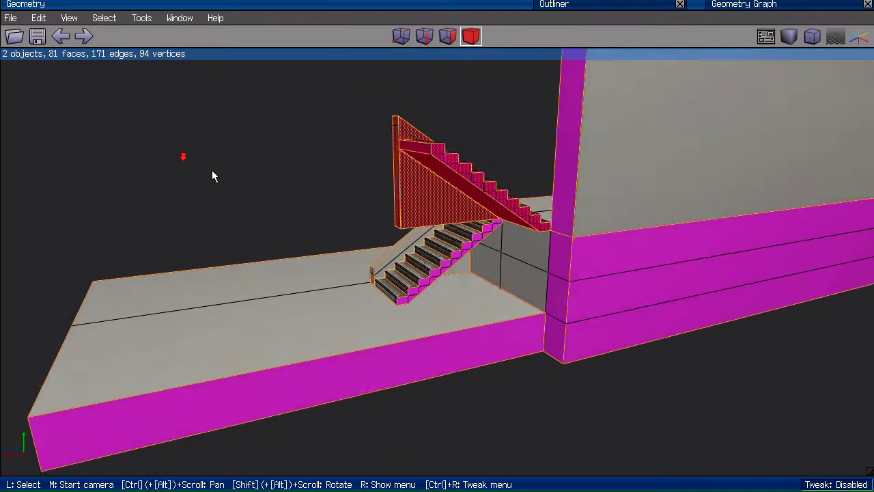
middle_click(375, 132)
click(437, 244)
middle_click(420, 131)
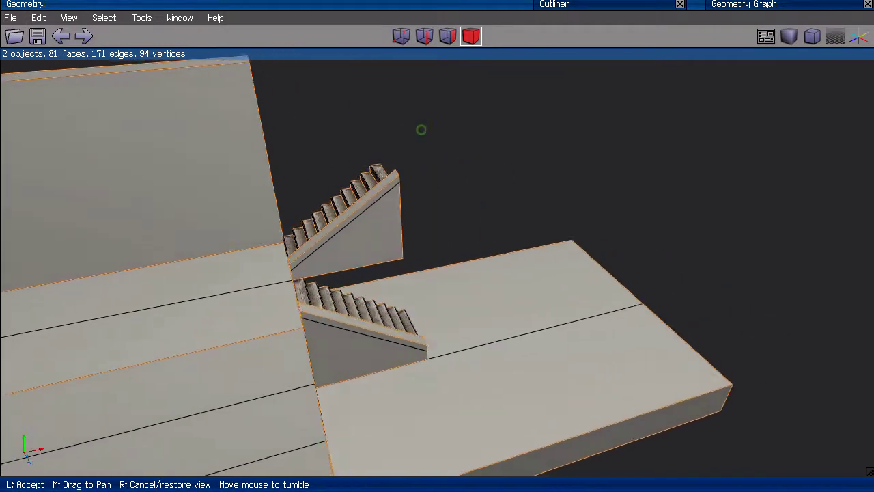
click(437, 245)
middle_click(502, 137)
click(438, 244)
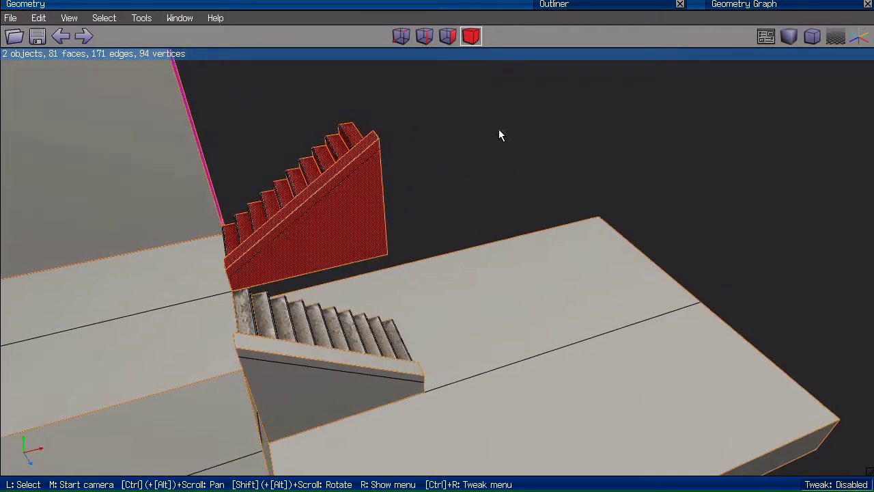
key(d)
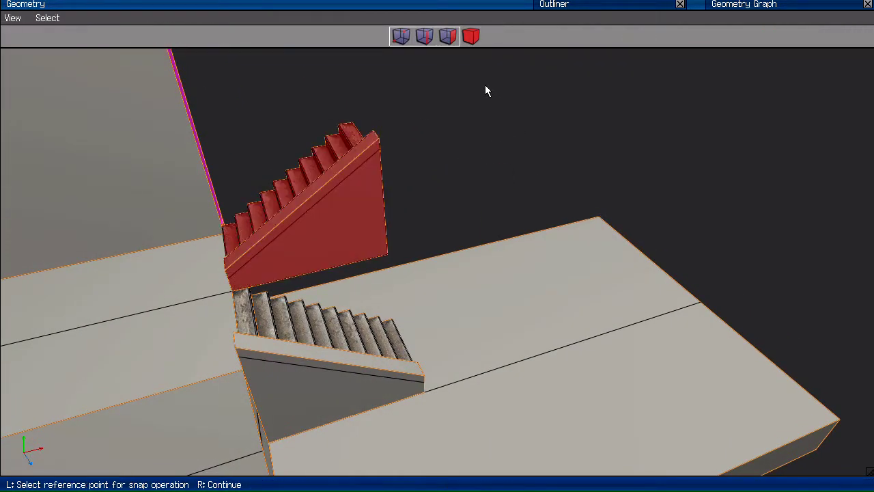
middle_click(513, 148)
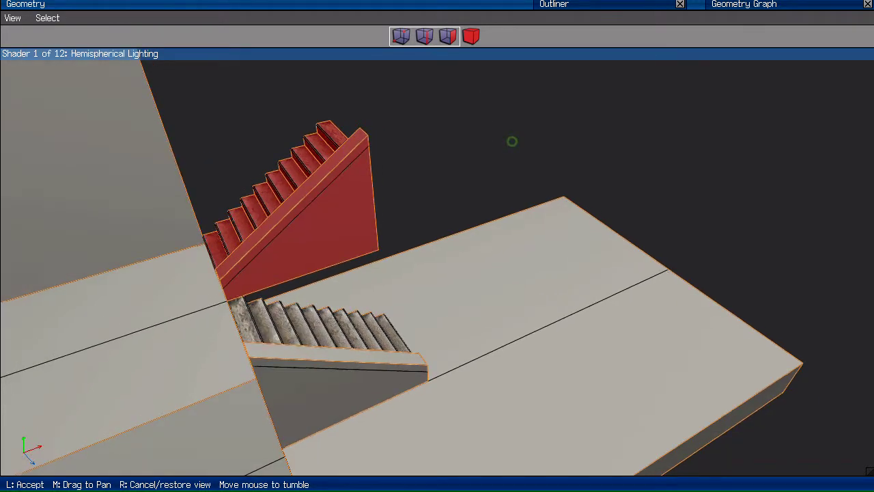
click(437, 244)
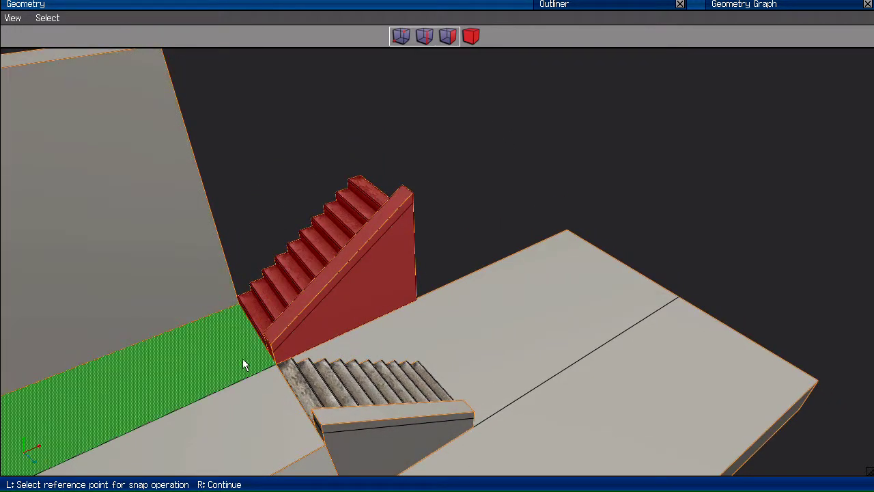
click(269, 342)
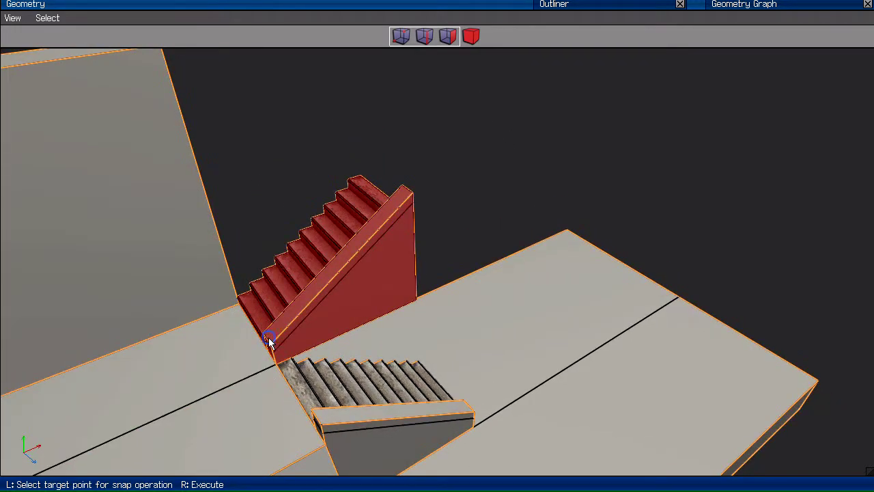
click(410, 197)
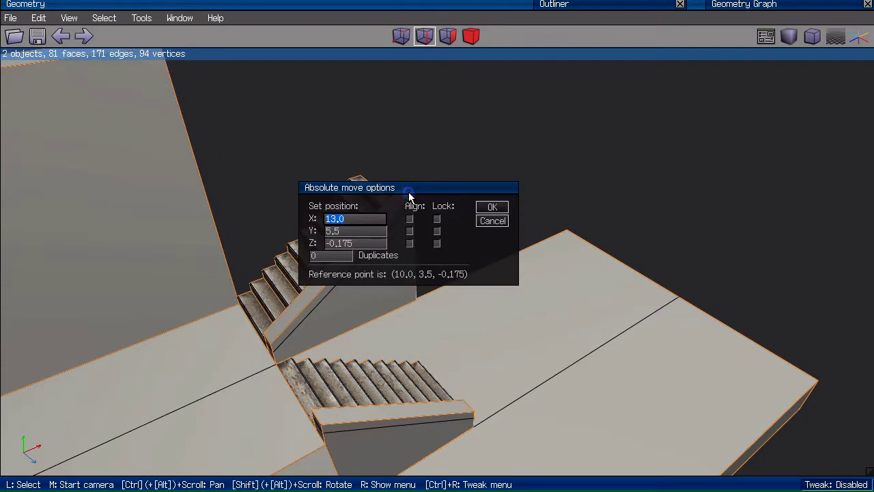
click(328, 255)
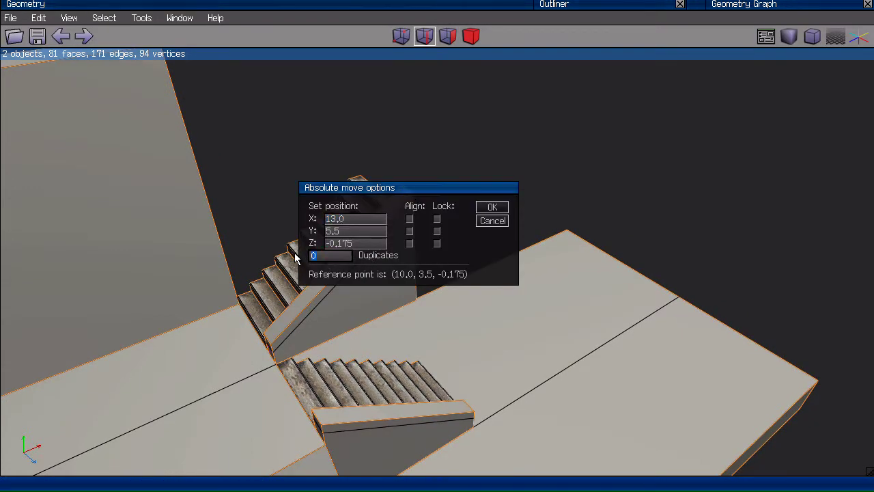
key(Return)
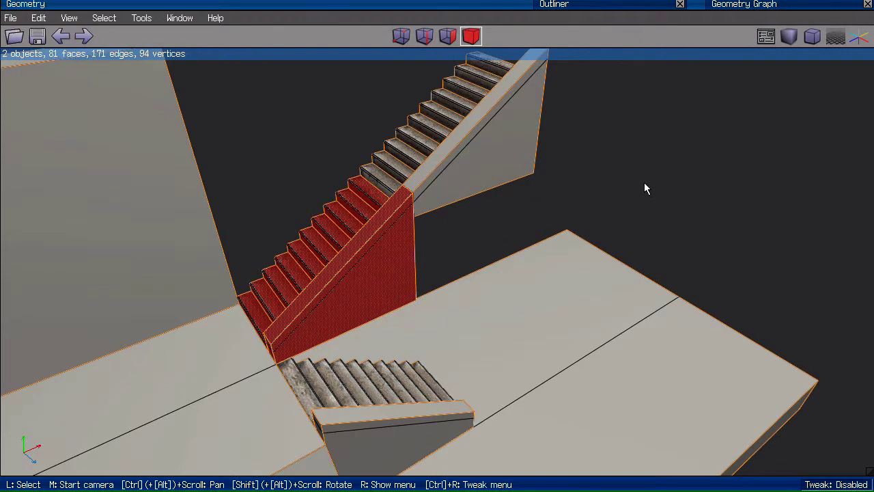
Examine the two end-to-end flights from several sides and undo the duplication
scroll(644, 183, down, 4)
middle_click(626, 185)
click(437, 245)
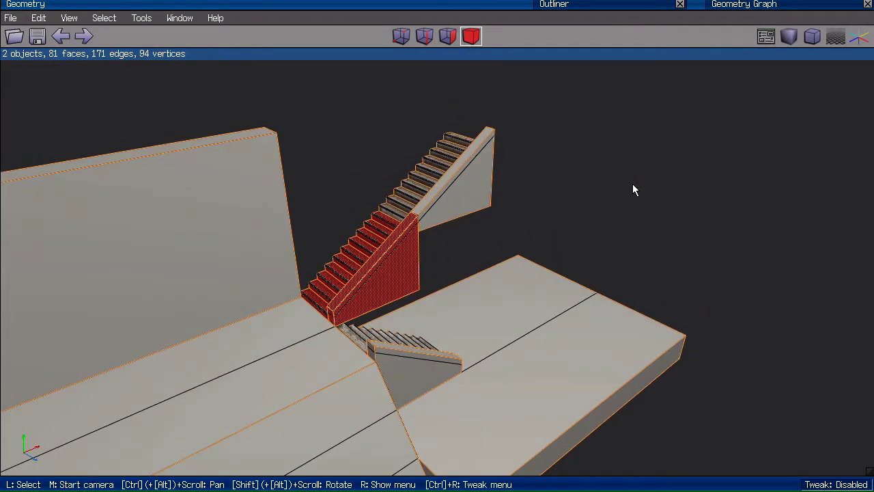
click(364, 280)
middle_click(370, 125)
click(517, 180)
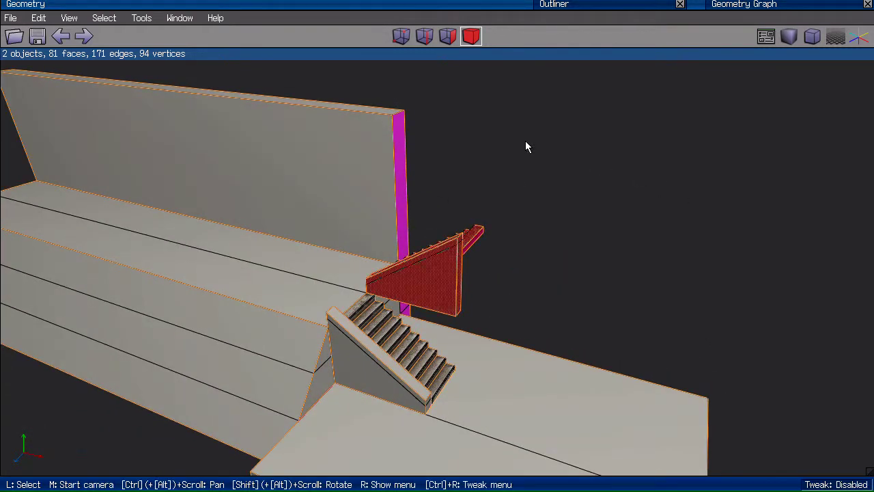
middle_click(618, 176)
click(431, 144)
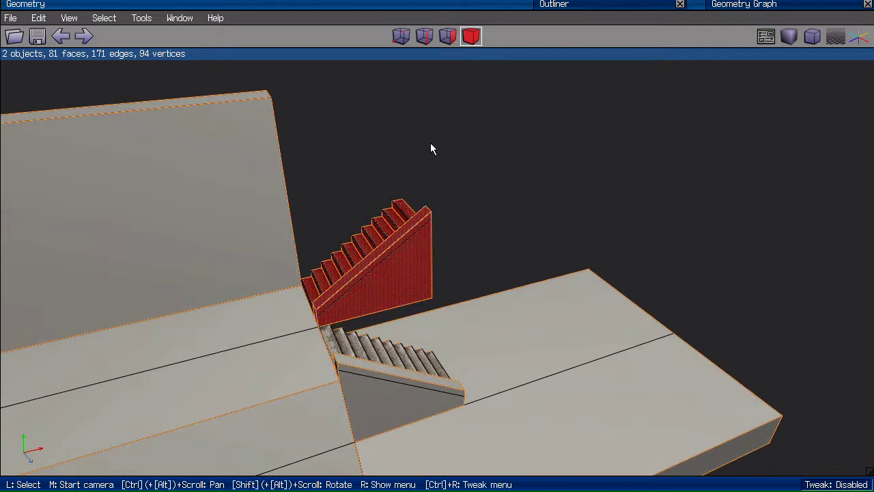
Start an absolute Snap of the flipped flight from its side wall's lower corner to its upper corner
scroll(478, 142, up, 2)
right_click(475, 121)
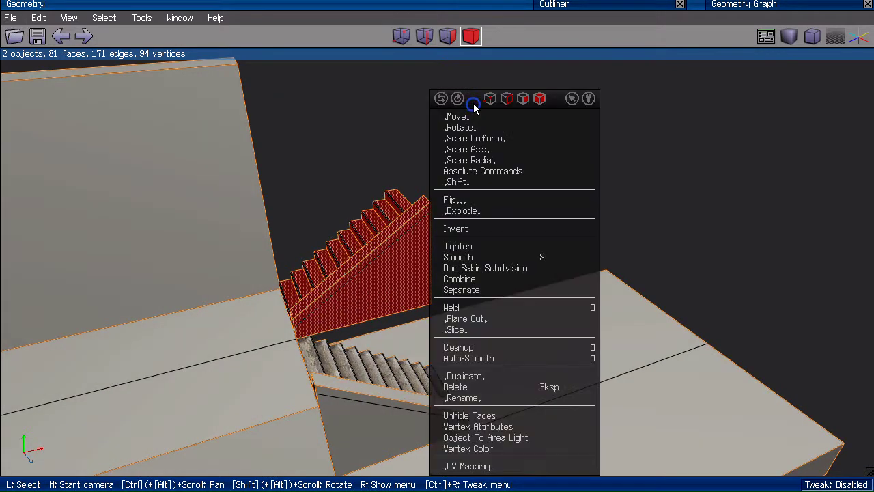
click(499, 171)
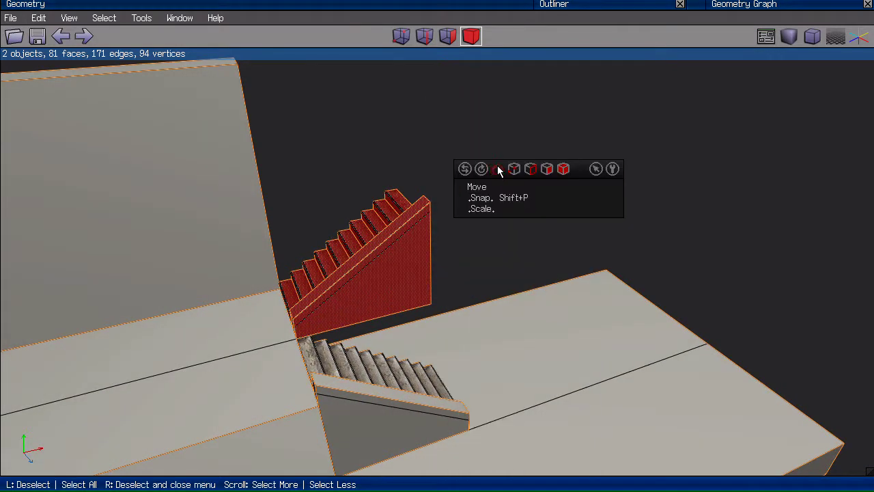
click(514, 198)
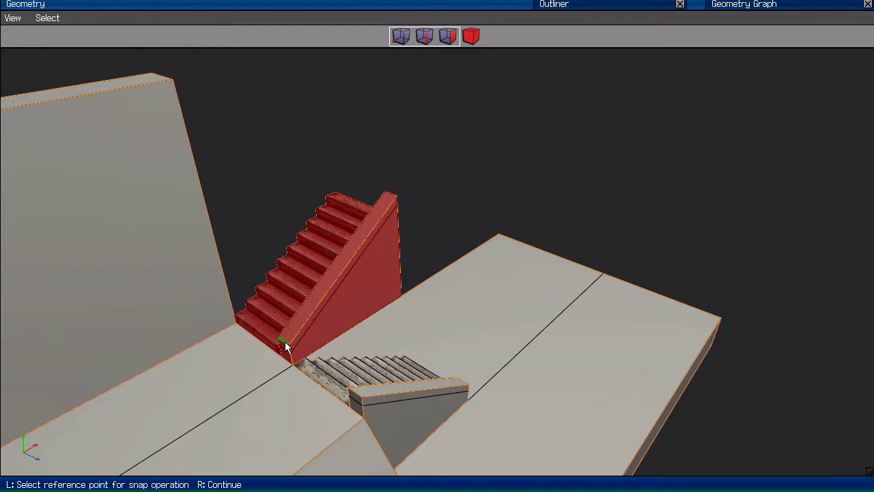
click(285, 341)
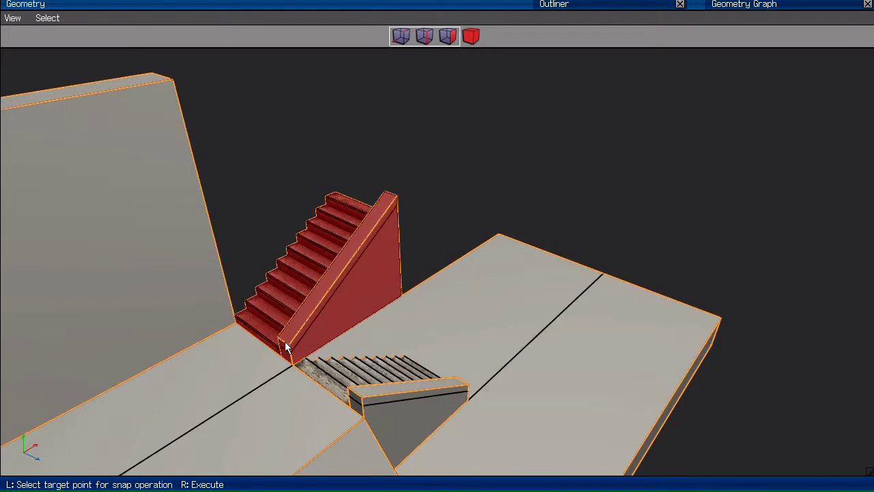
click(391, 192)
drag(406, 193, 545, 94)
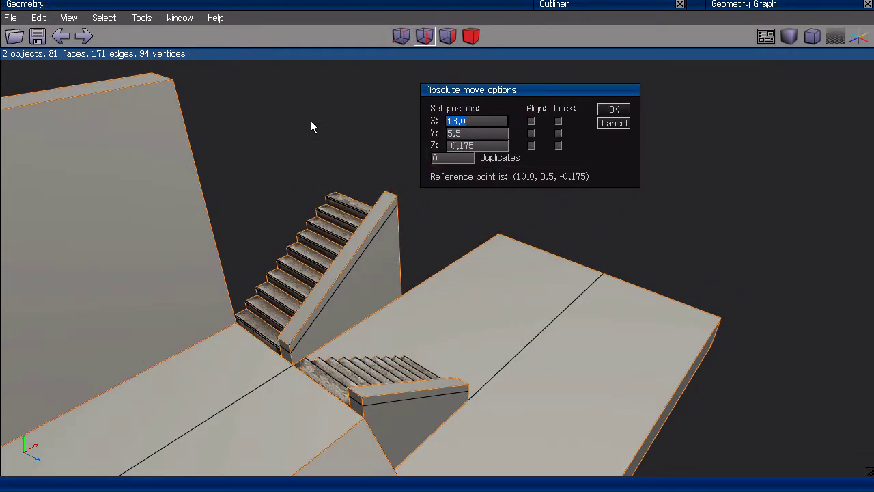
Set the number of duplicates to 2 for the absolute move
click(447, 158)
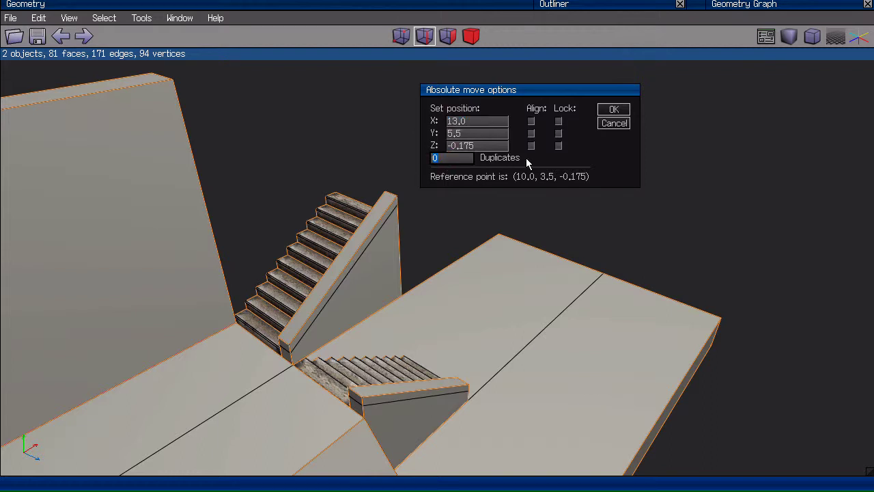
text(1)
click(454, 160)
key(BackSpace)
text(2)
drag(492, 88, 555, 79)
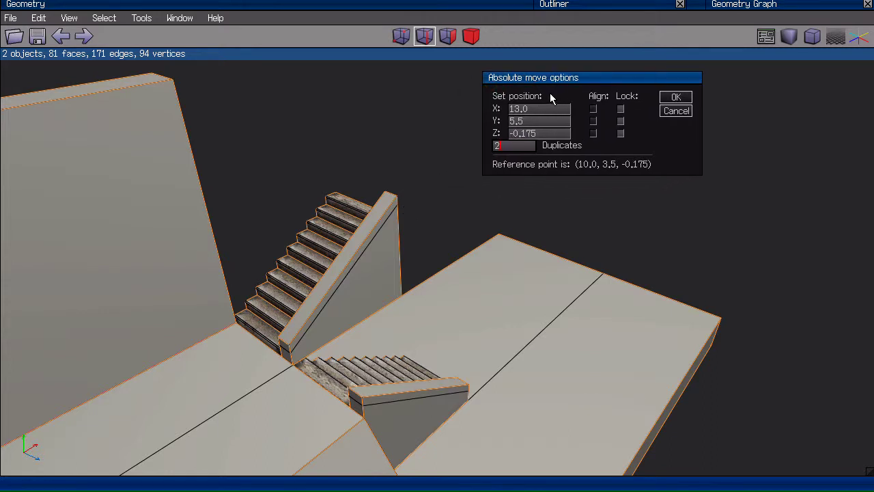
Set the move's X position to 14 and apply it to space the duplicated flights apart
click(537, 110)
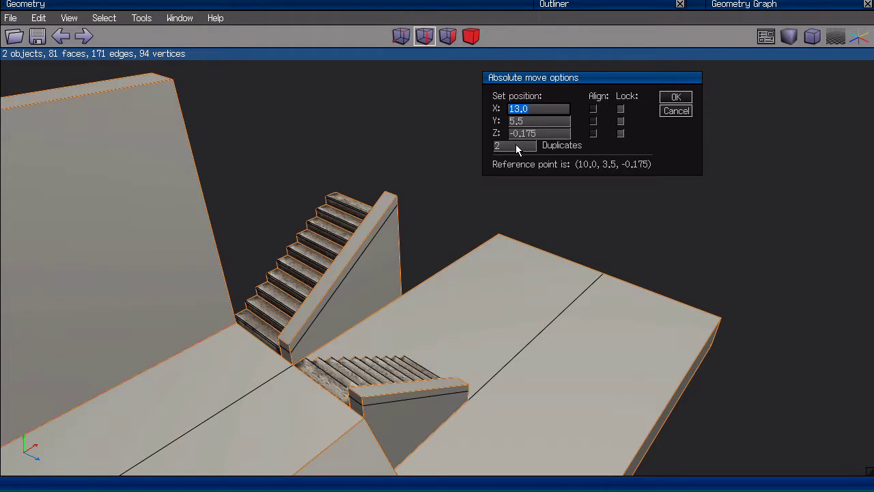
text(14)
click(676, 97)
scroll(663, 149, down, 4)
middle_click(555, 237)
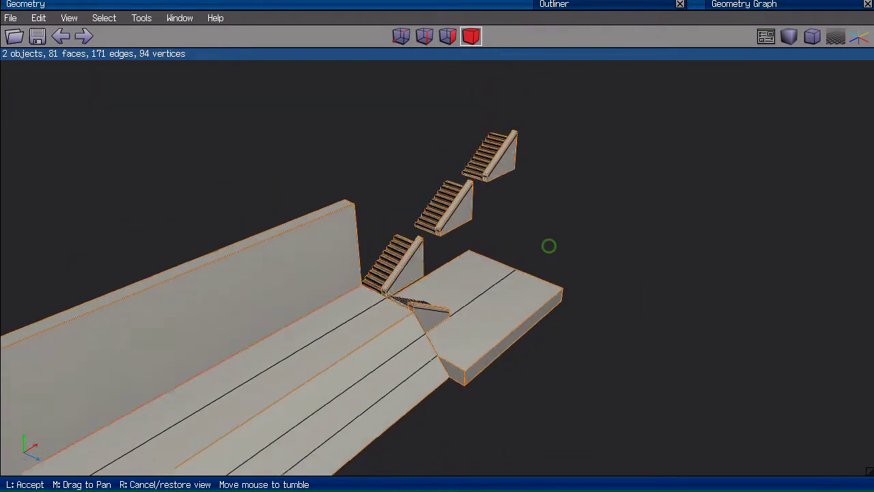
click(456, 286)
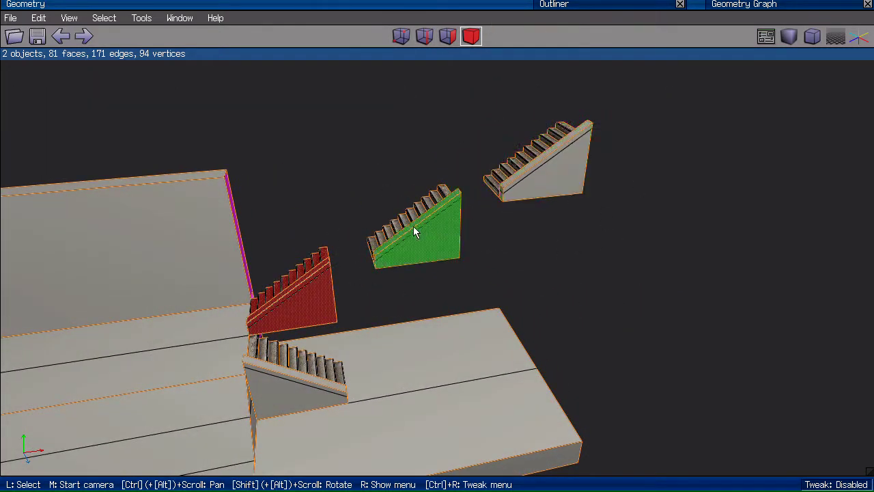
Delete the highest, farthest duplicate flight so that only one copy follows the flipped flight
key(m)
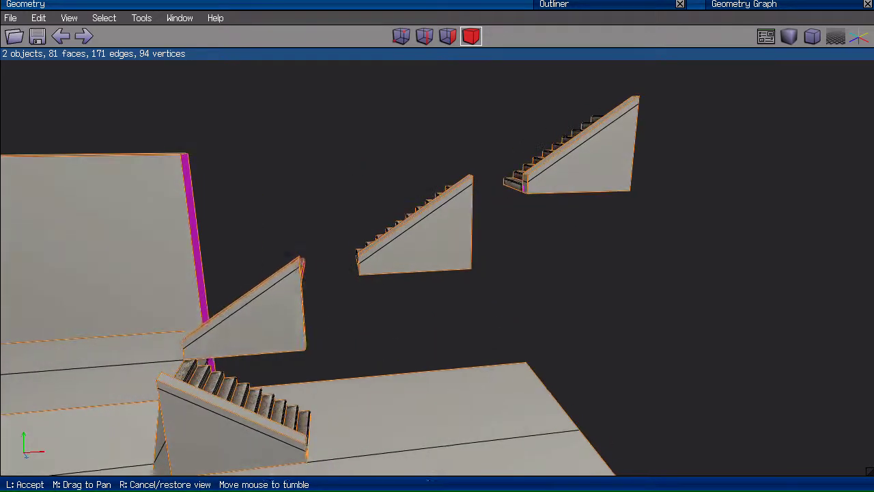
click(144, 303)
key(space)
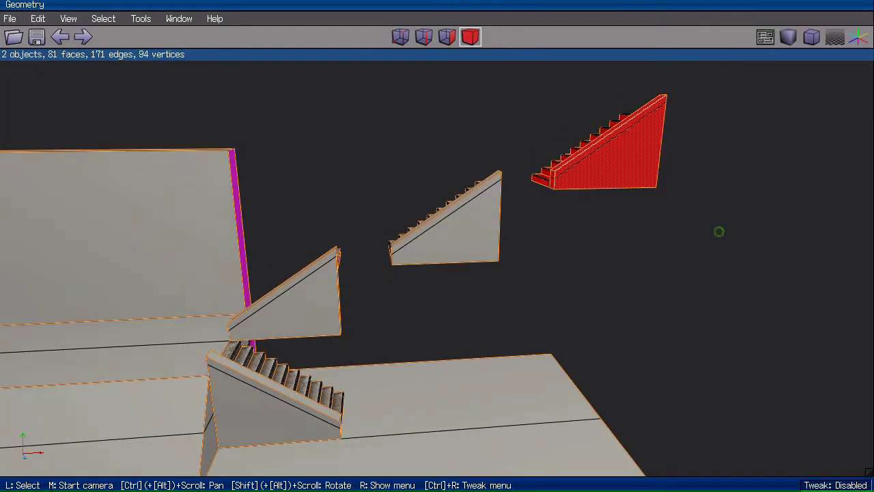
middle_click(583, 246)
click(181, 272)
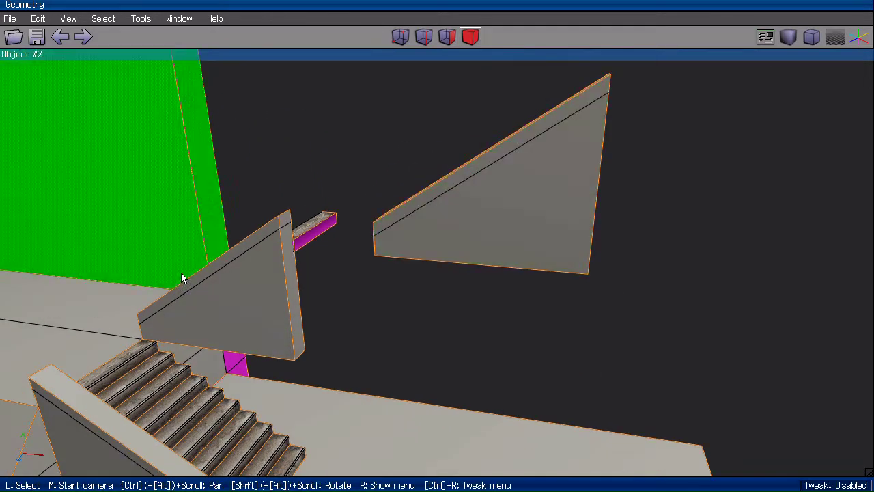
Extrude the end face below the flipped flight's top step 1.5 units along its normal to form a landing
middle_click(312, 152)
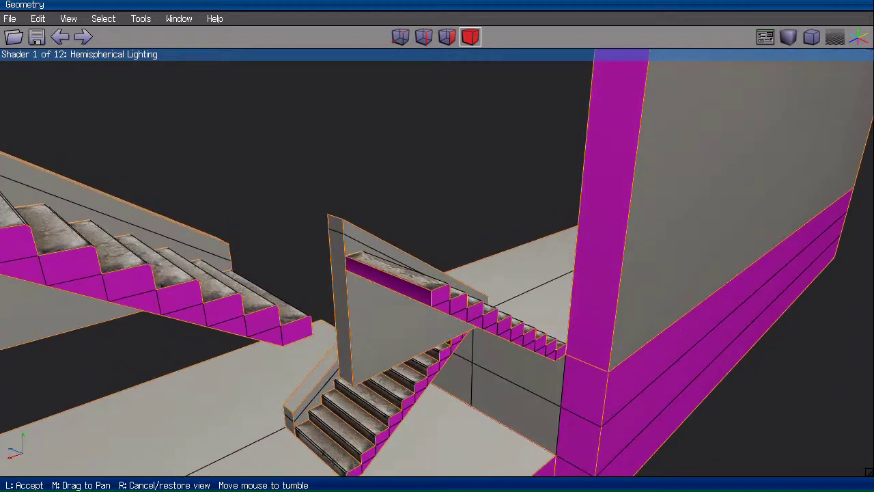
click(317, 148)
middle_click(273, 132)
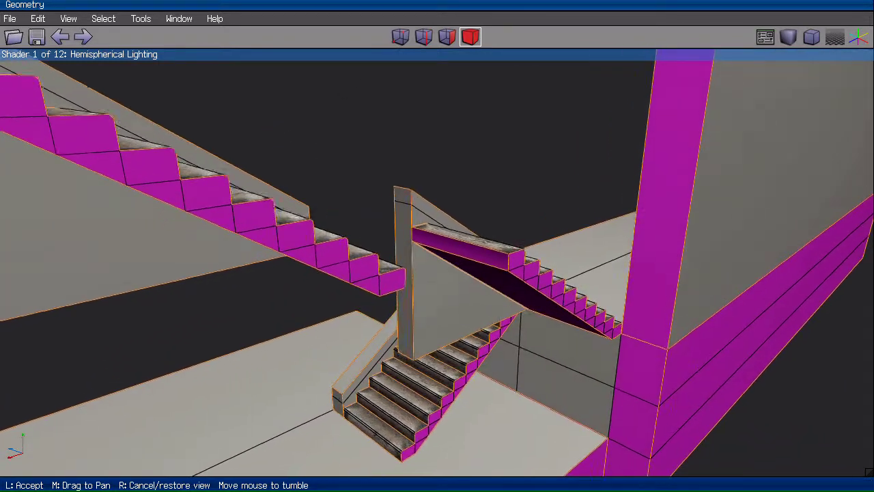
click(306, 134)
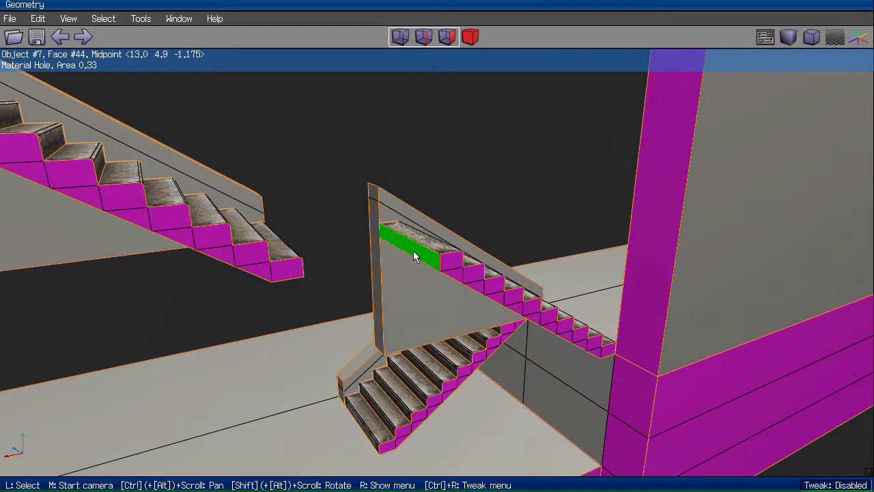
click(414, 254)
right_click(414, 255)
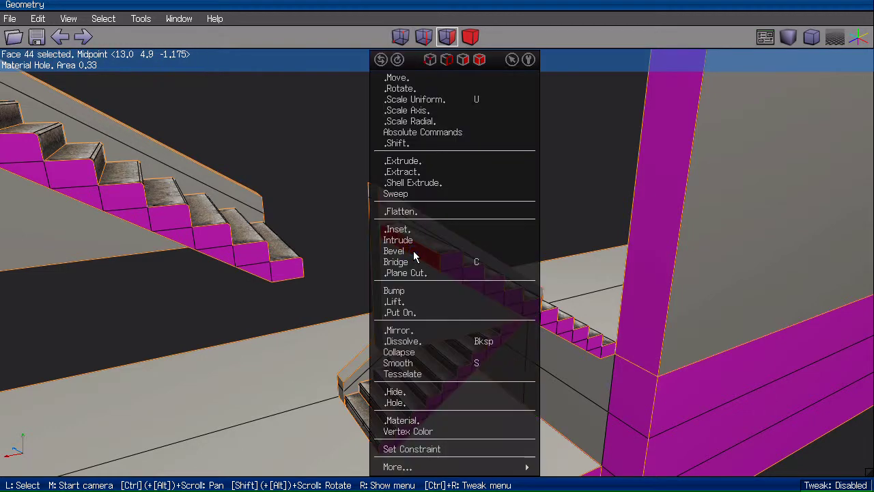
click(420, 175)
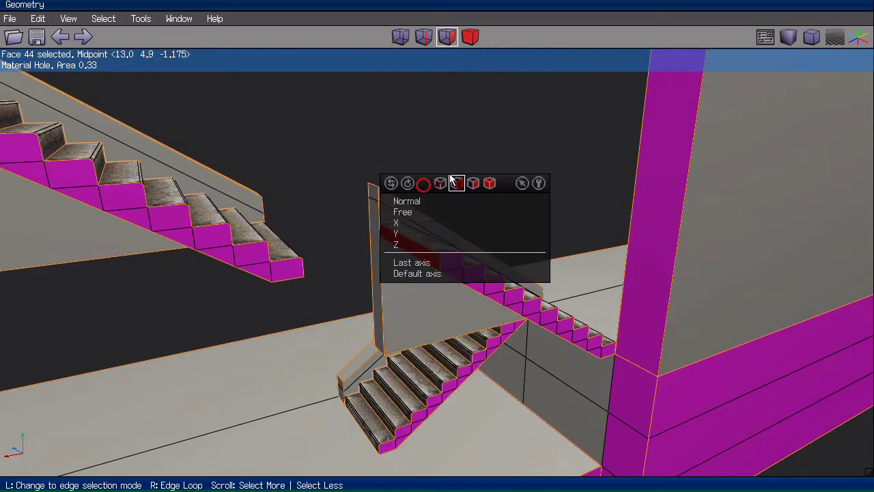
click(420, 200)
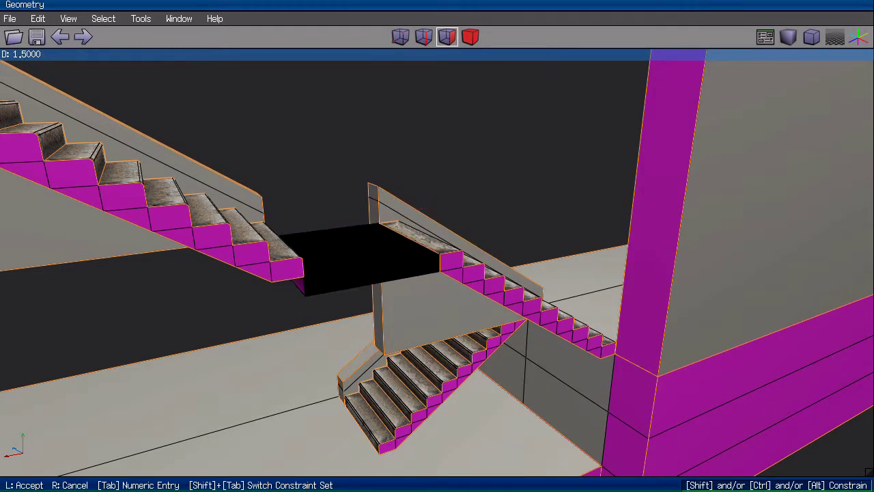
click(426, 202)
key(space)
Accept the landing extrusion and examine its top and underside between the two flights
middle_click(310, 136)
click(312, 134)
click(359, 274)
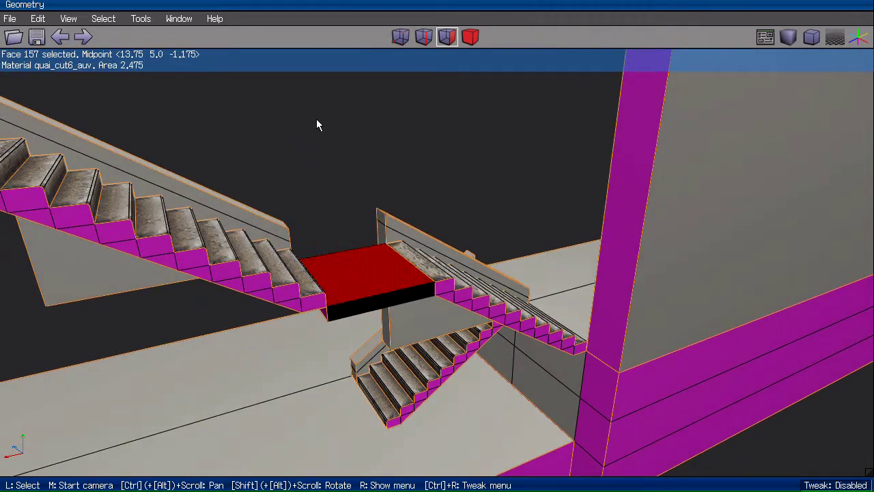
middle_click(316, 125)
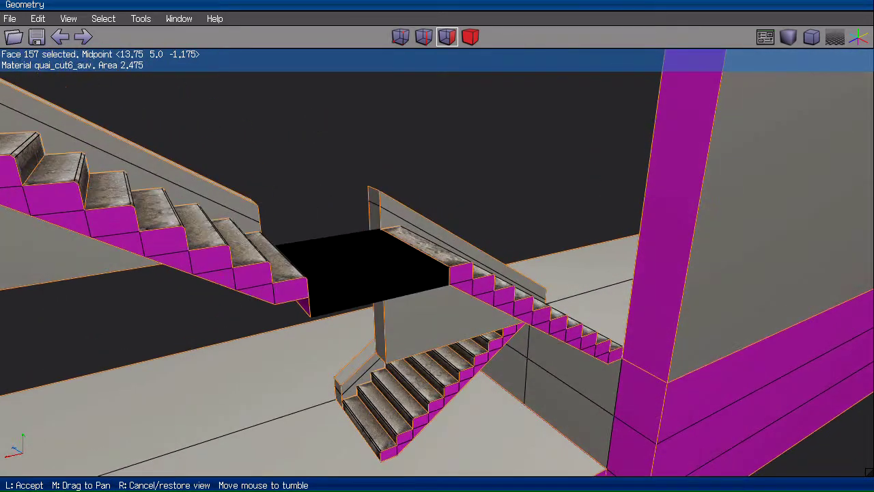
click(316, 126)
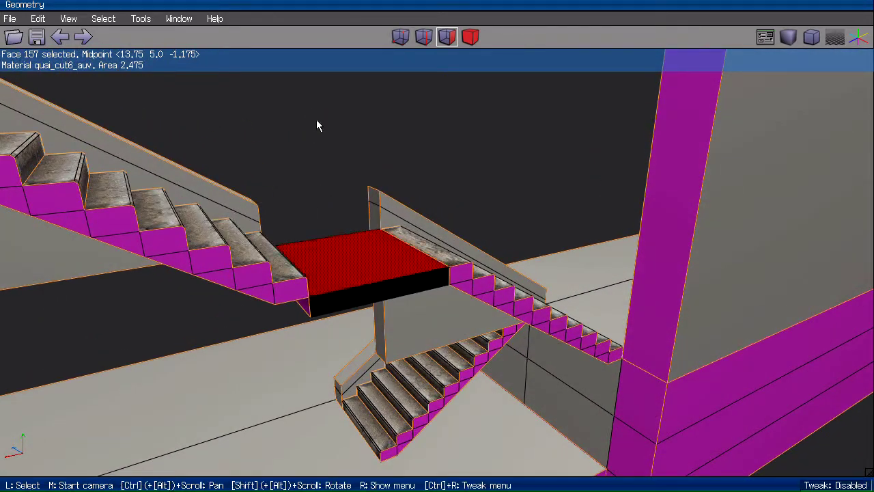
middle_click(316, 125)
click(379, 138)
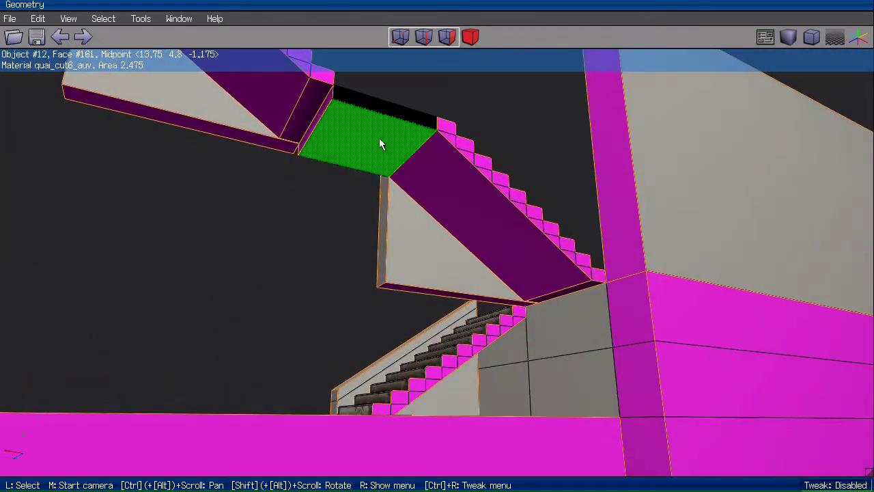
Remove the untextured black landing block from between the flipped flight and the upper flight
middle_click(415, 139)
click(335, 180)
click(320, 236)
middle_click(321, 236)
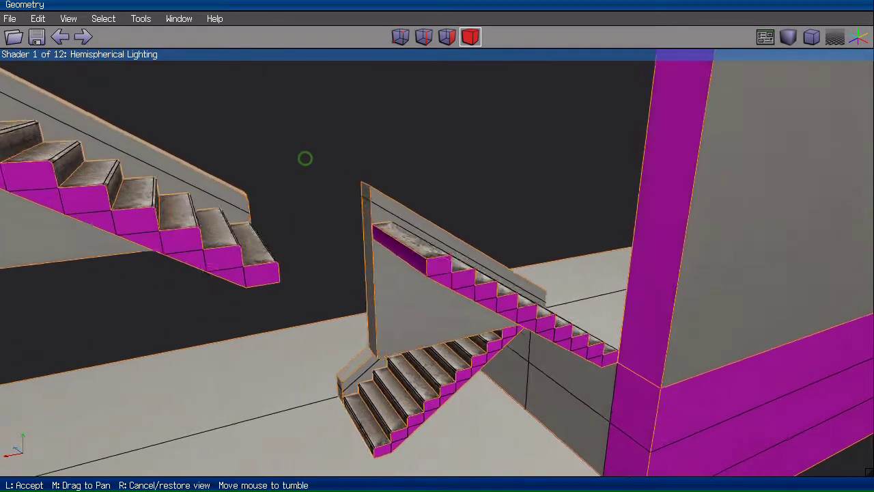
click(310, 133)
Extract the flipped flight's top tread face along X by about 0.65 units to make a separate textured strip
click(390, 247)
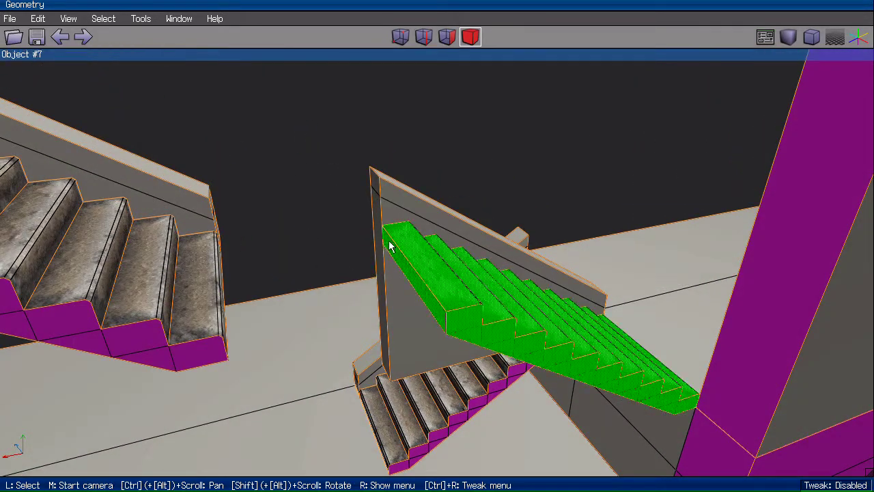
key(space)
click(416, 260)
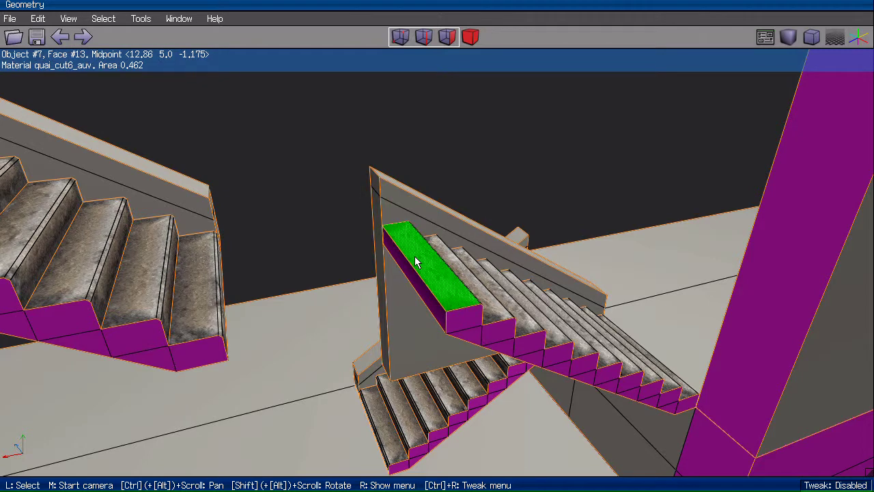
click(419, 261)
right_click(480, 113)
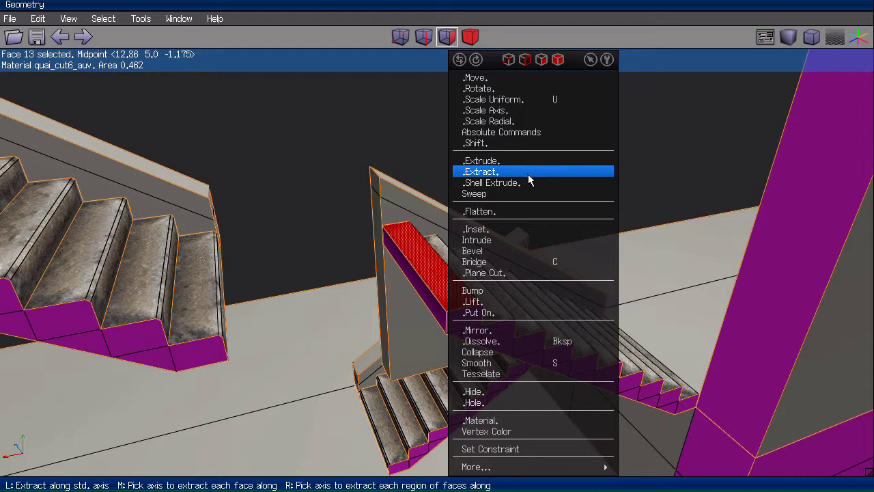
click(534, 178)
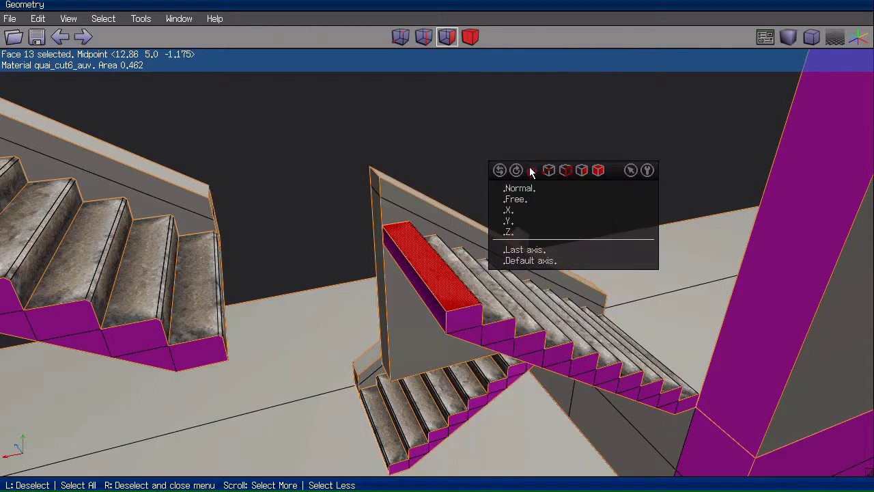
click(508, 209)
middle_click(508, 210)
scroll(509, 209, up, 5)
click(509, 209)
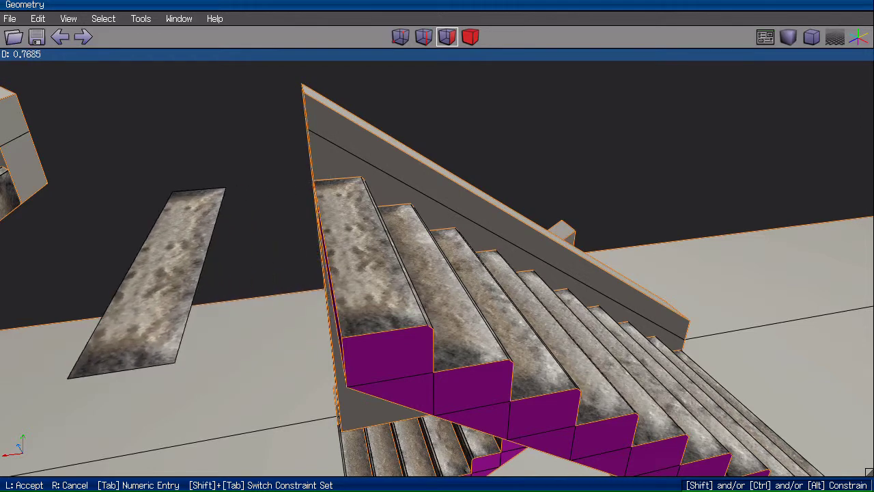
click(437, 245)
middle_click(288, 232)
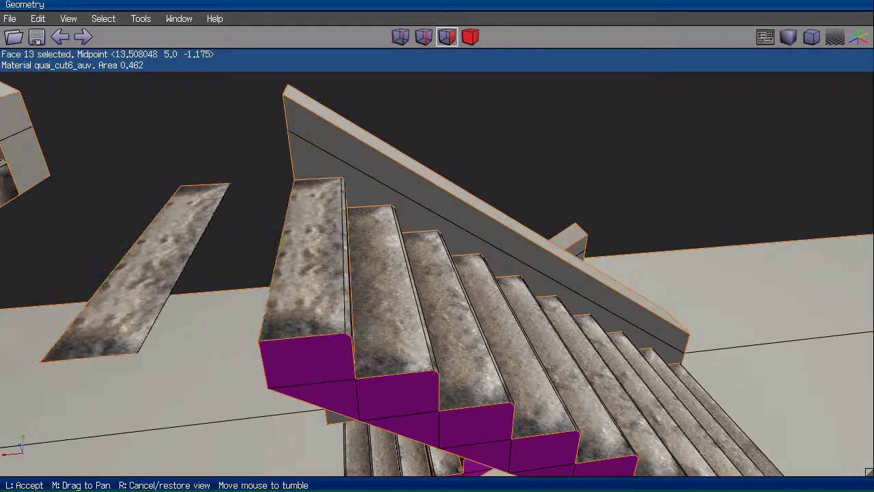
click(437, 246)
Snap the extracted strip so its near long edge meets the outer edge of the flight's top tread
key(space)
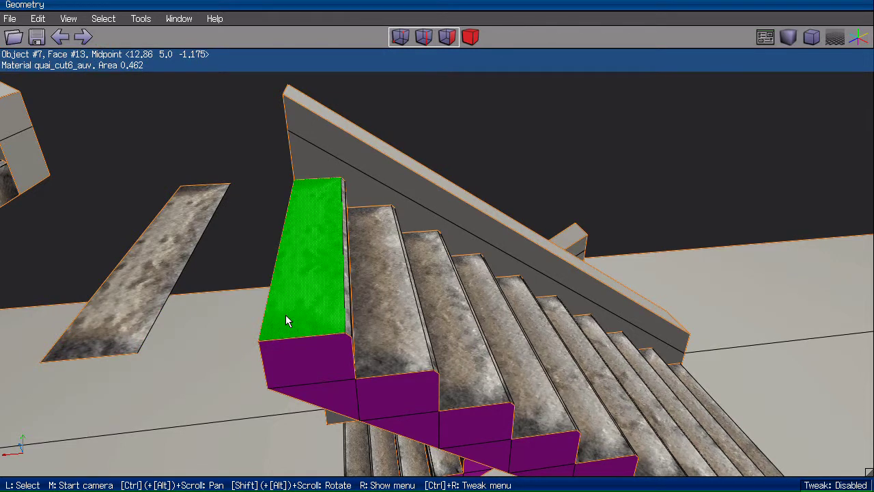
click(305, 327)
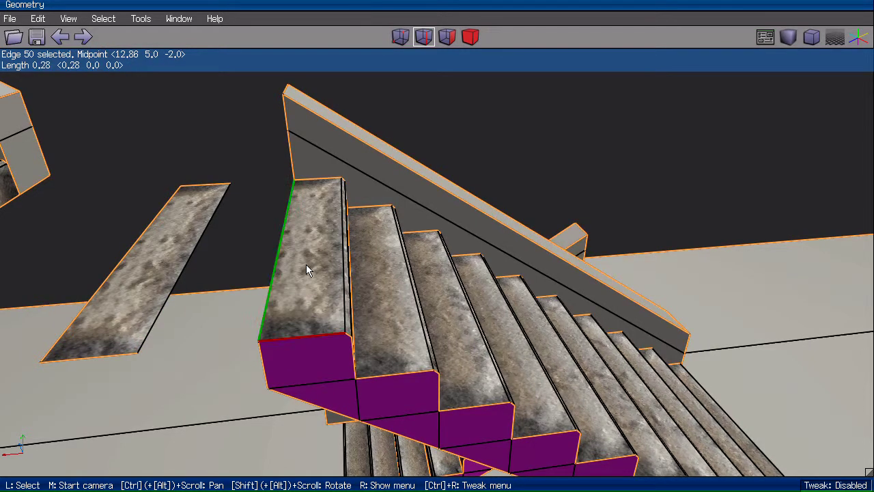
key(space)
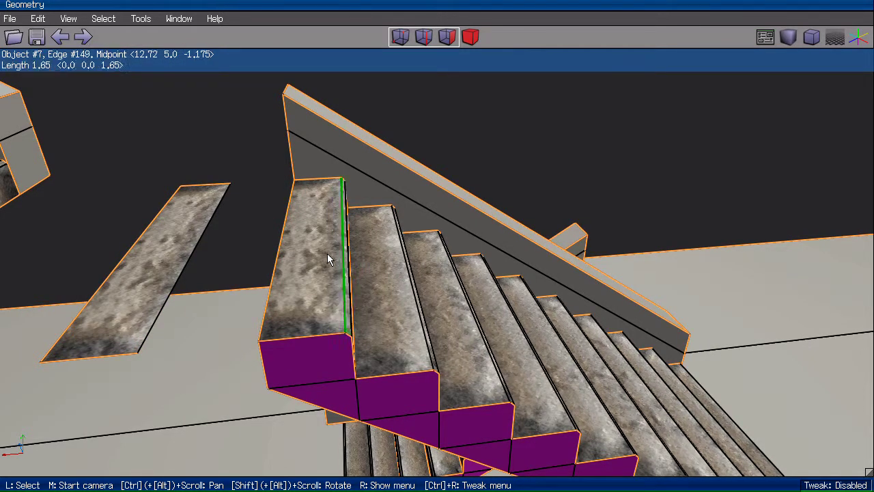
click(191, 224)
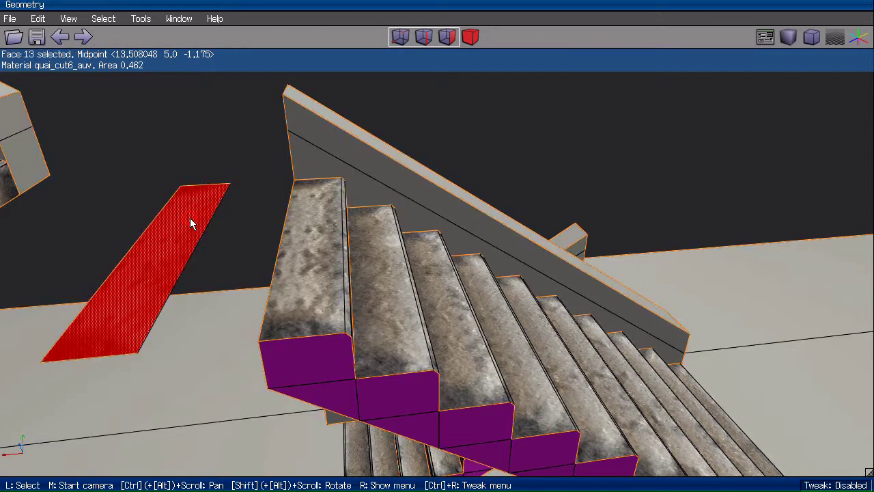
key(d)
right_click(192, 247)
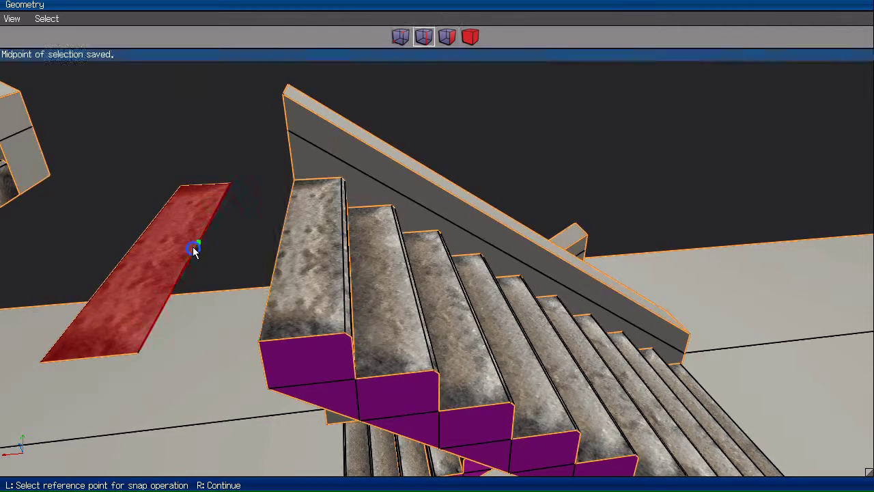
right_click(278, 255)
middle_click(179, 152)
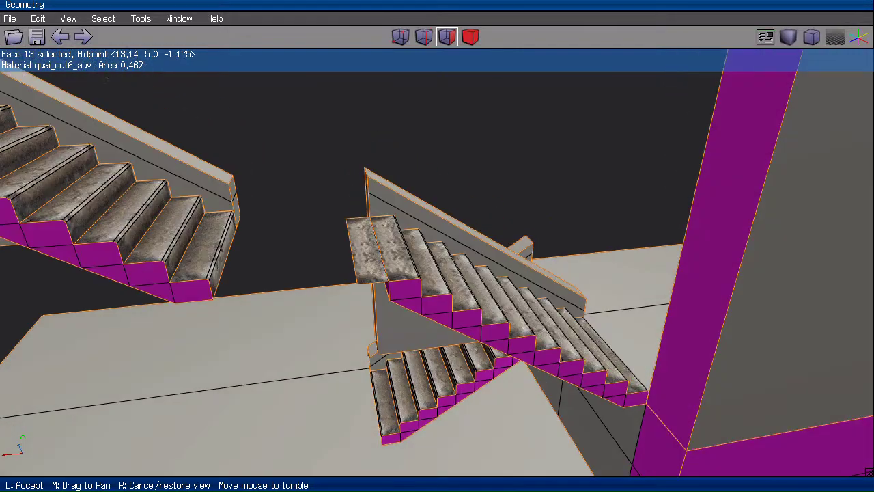
click(184, 152)
Snap the strip's free long edge to the bottom step of the upper flight to span the gap as a landing
scroll(243, 135, up, 2)
middle_click(246, 133)
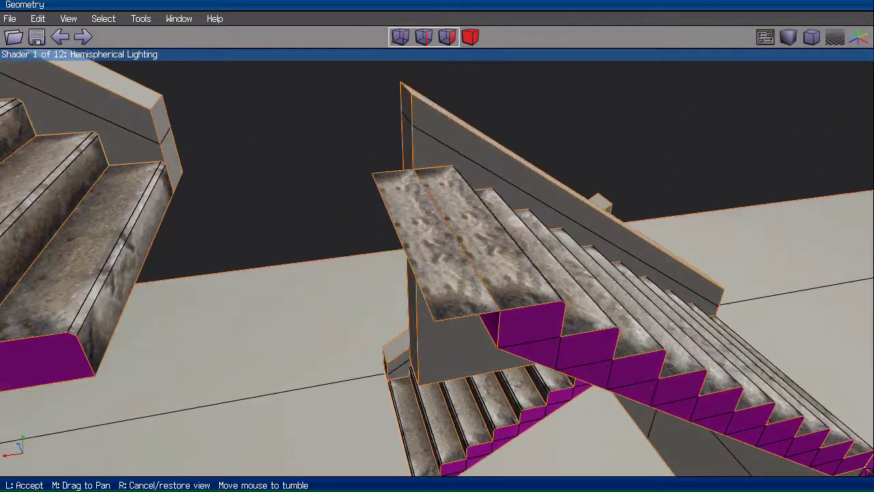
click(382, 248)
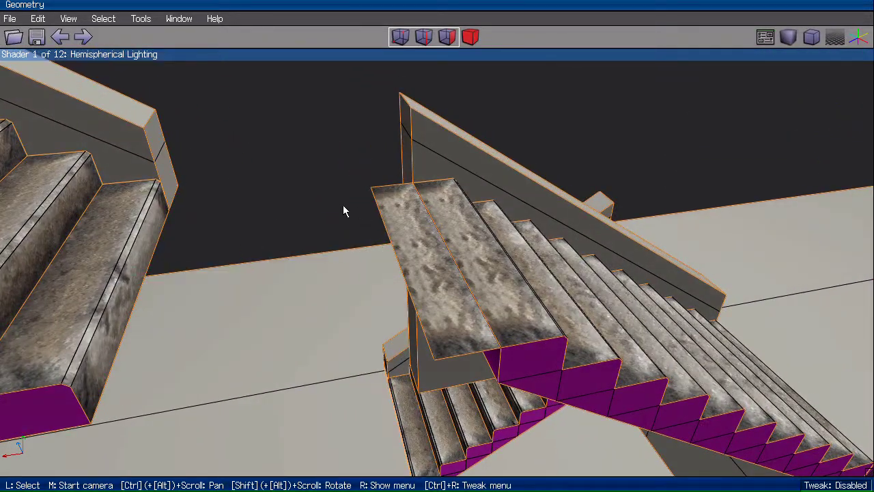
click(385, 222)
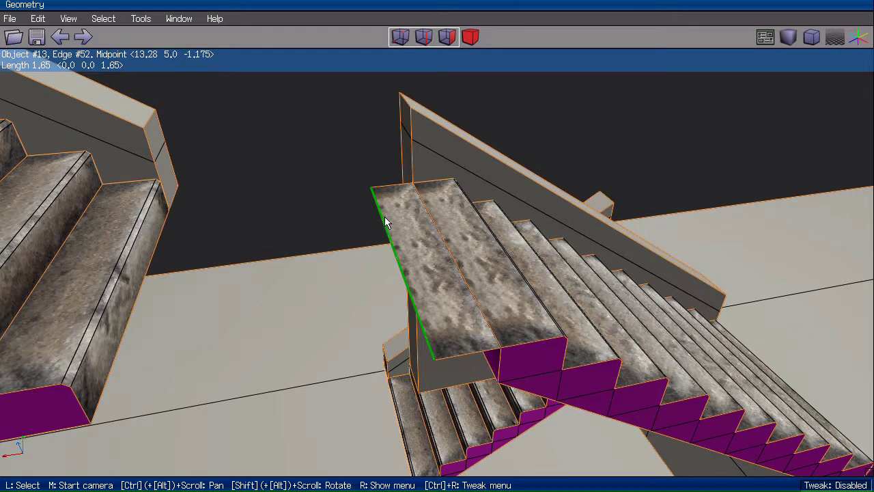
click(385, 222)
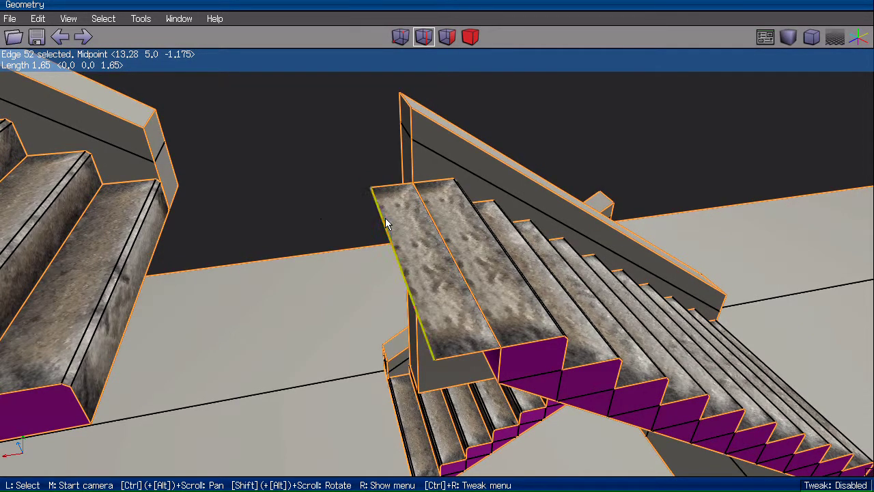
key(d)
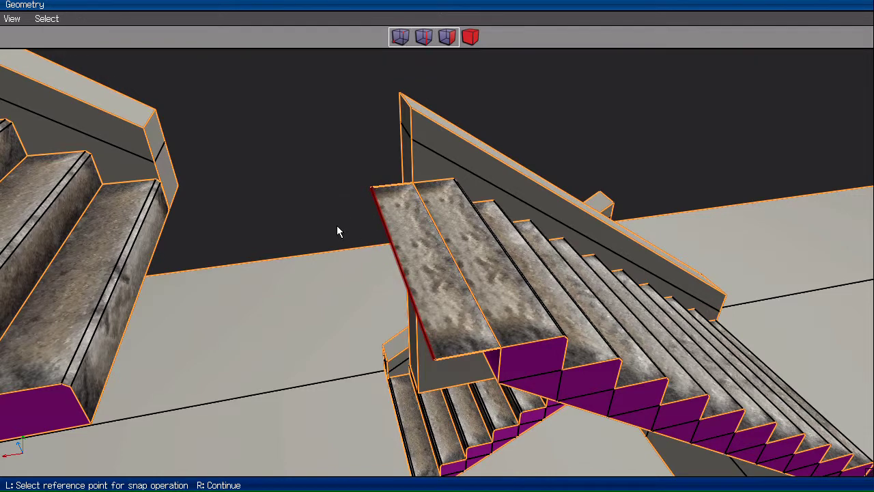
click(391, 249)
right_click(389, 248)
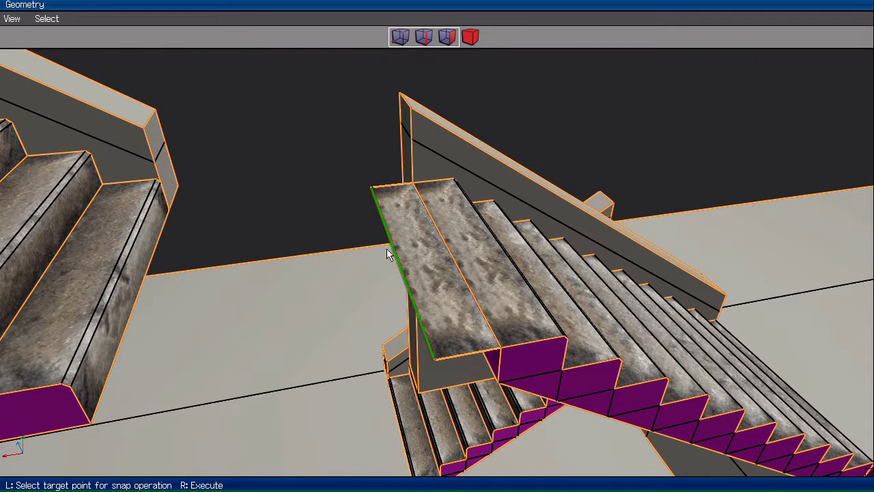
click(140, 294)
right_click(159, 272)
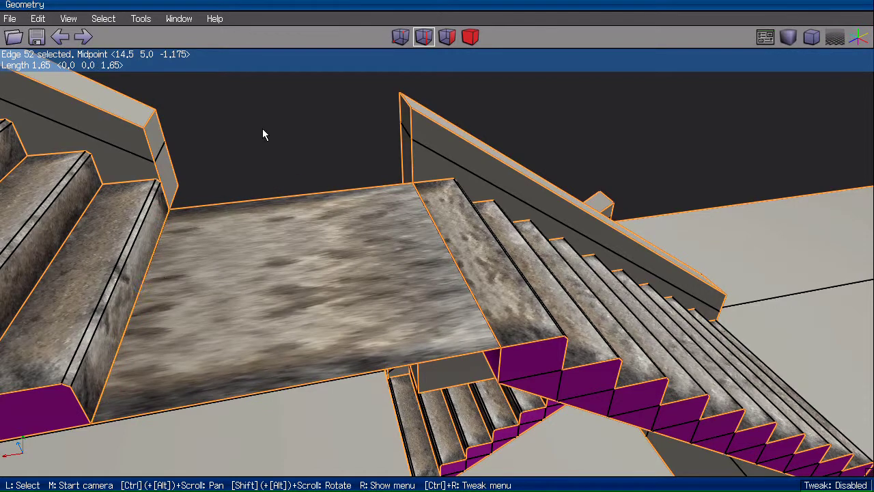
Inspect the texture on the landing surface and its fit against both adjoining flights
scroll(263, 135, down, 3)
middle_click(330, 139)
scroll(330, 139, up, 2)
click(330, 139)
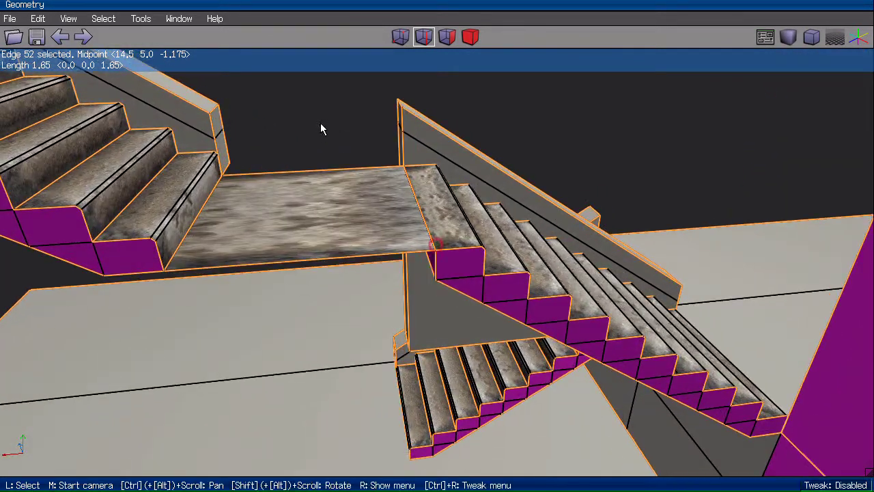
key(space)
scroll(334, 121, down, 2)
middle_click(371, 108)
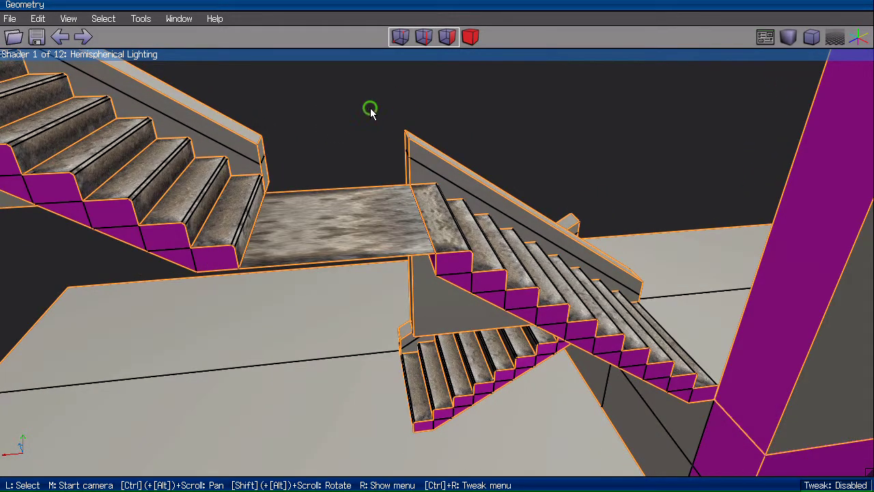
scroll(371, 107, up, 2)
click(372, 176)
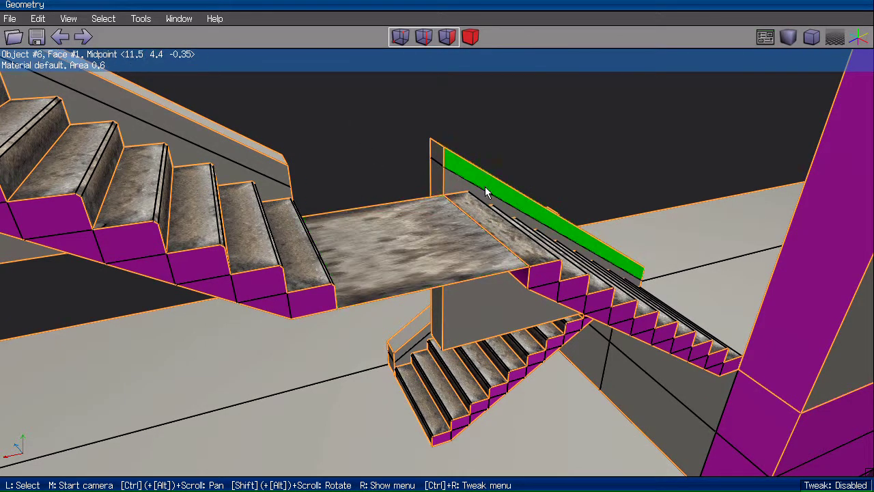
middle_click(437, 206)
click(438, 206)
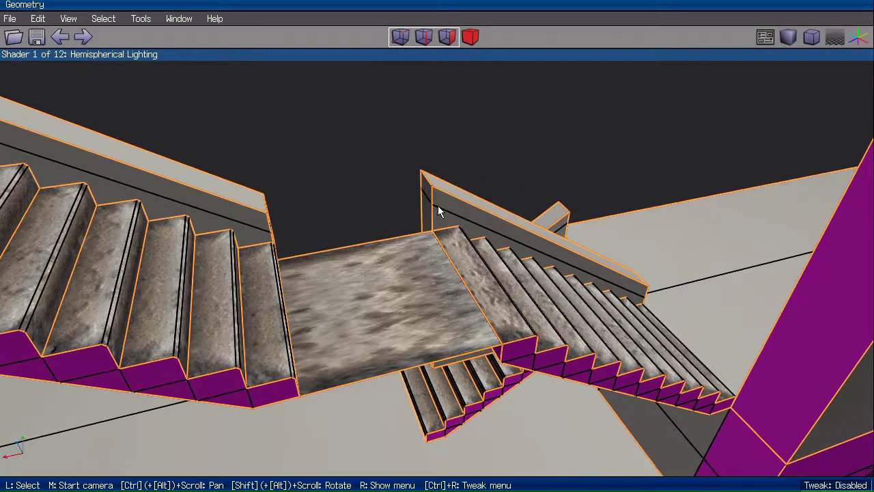
click(467, 259)
key(space)
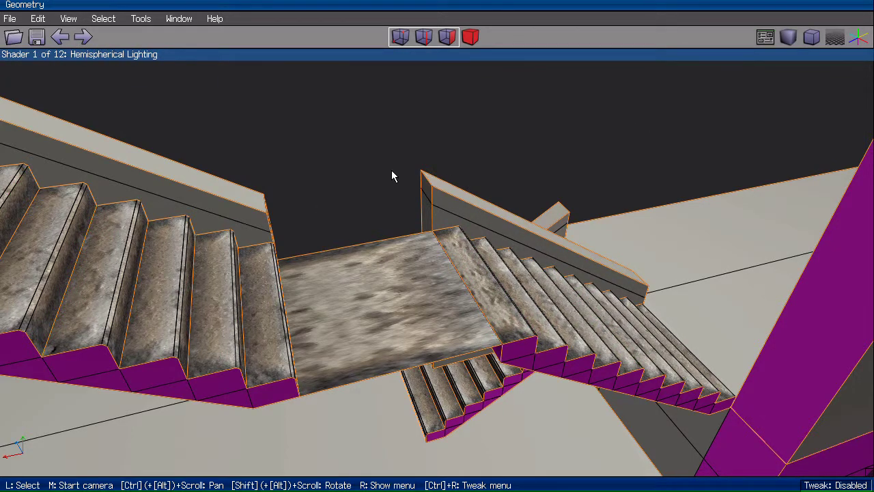
Select the whole landing surface object and open its UV mapping for editing
key(ctrl+z)
scroll(391, 100, down, 6)
scroll(390, 90, up, 4)
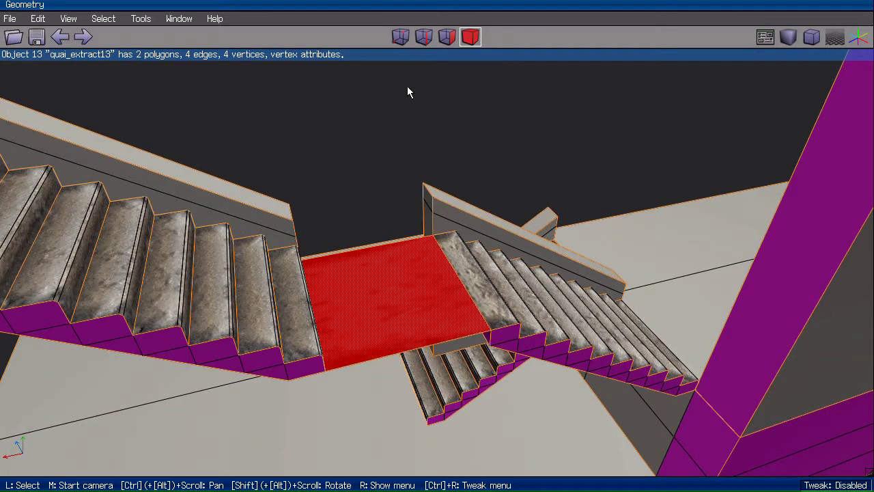
right_click(404, 78)
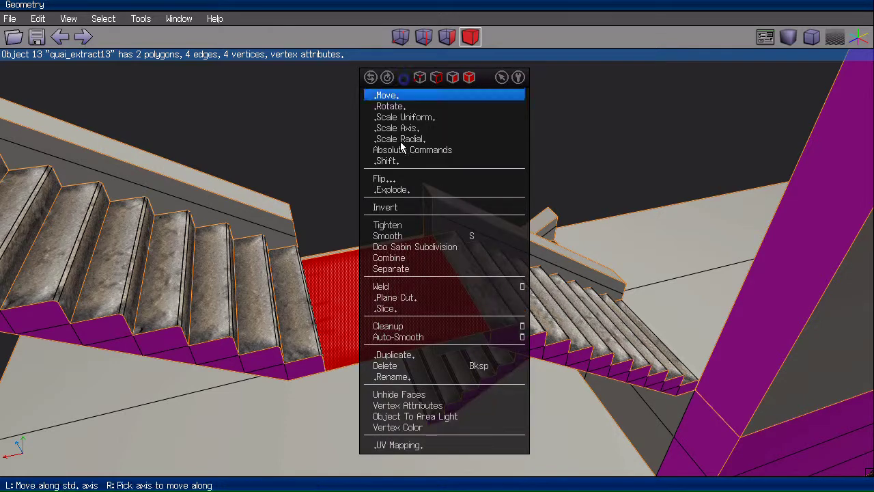
click(419, 445)
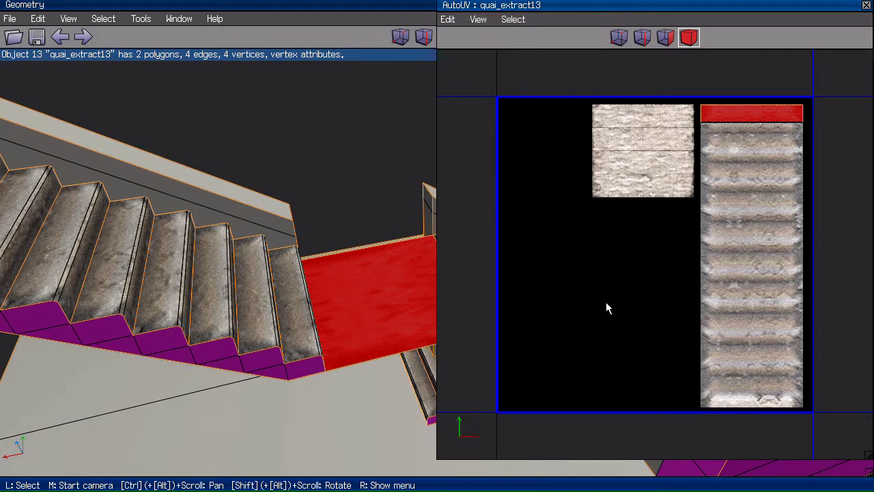
Move the landing's UV area from the stair-tread strip onto the top of the light stone block and fine-align it
drag(763, 112, 713, 115)
drag(655, 115, 654, 114)
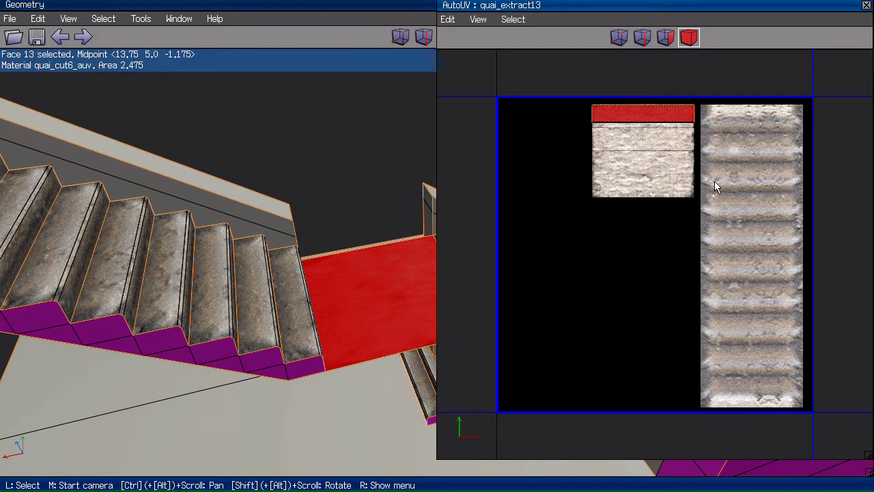
scroll(628, 205, up, 2)
key(a)
scroll(627, 230, up, 5)
drag(632, 248, 632, 246)
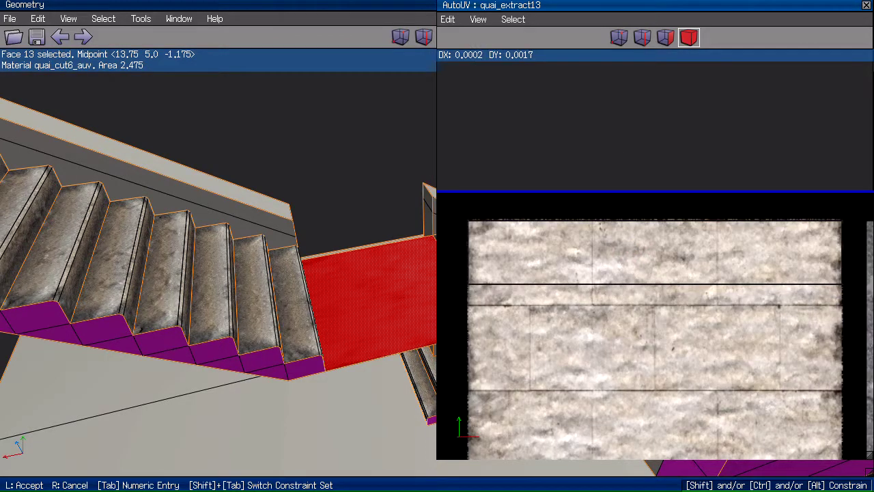
click(633, 247)
key(space)
scroll(638, 289, down, 3)
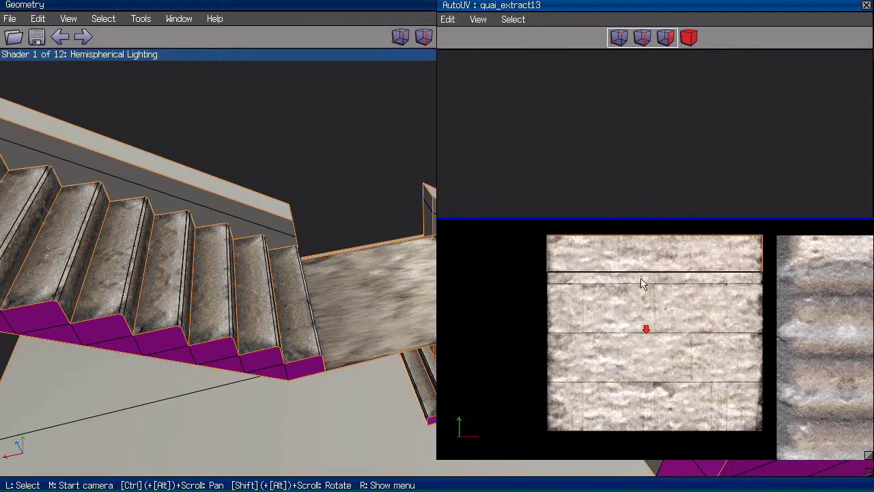
Extend the landing's UV area down to the bottom of the light stone block and close the UV editor
click(641, 272)
right_click(641, 272)
click(649, 270)
click(659, 289)
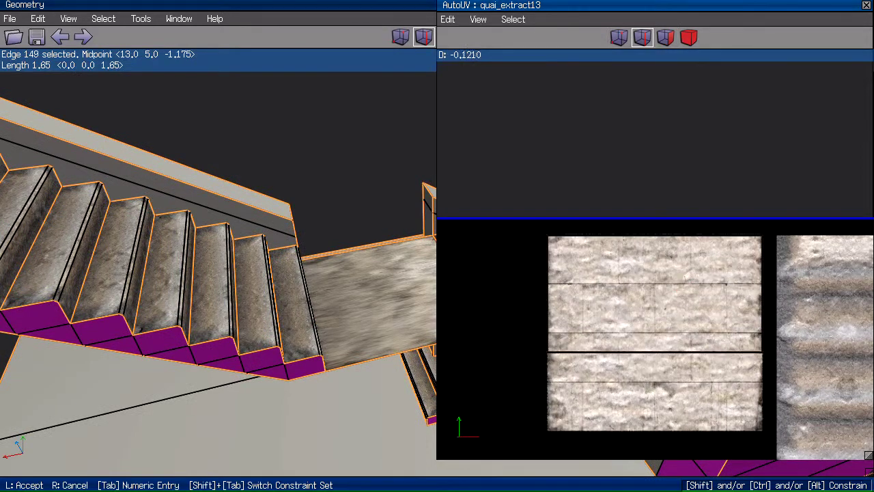
click(659, 289)
middle_click(365, 112)
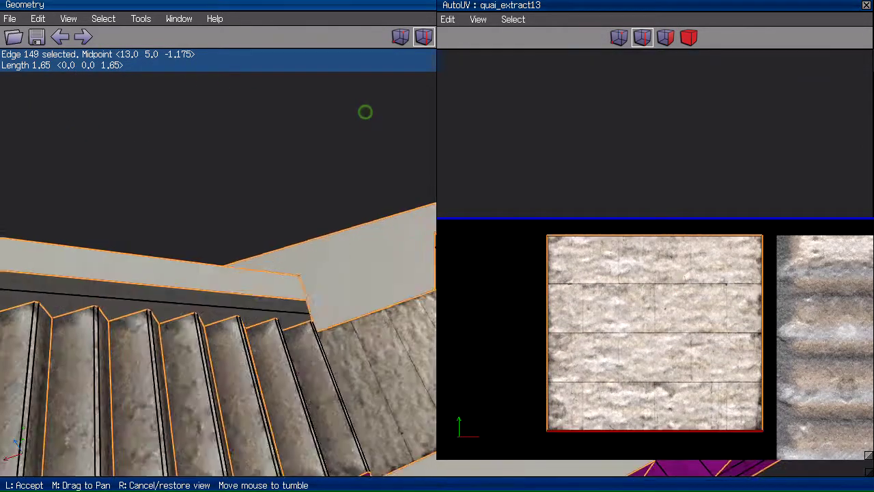
click(436, 245)
key(space)
click(866, 6)
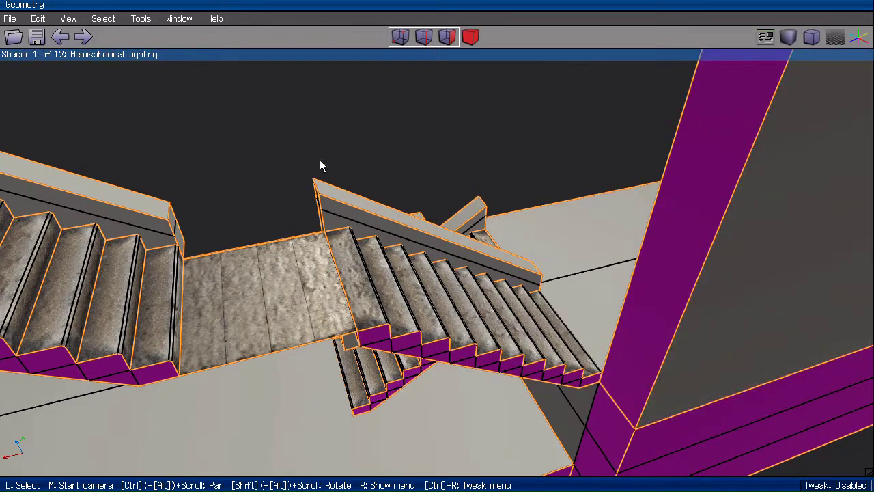
Extrude the landing's underside face downward by 0.2 to give the landing thickness
middle_click(324, 125)
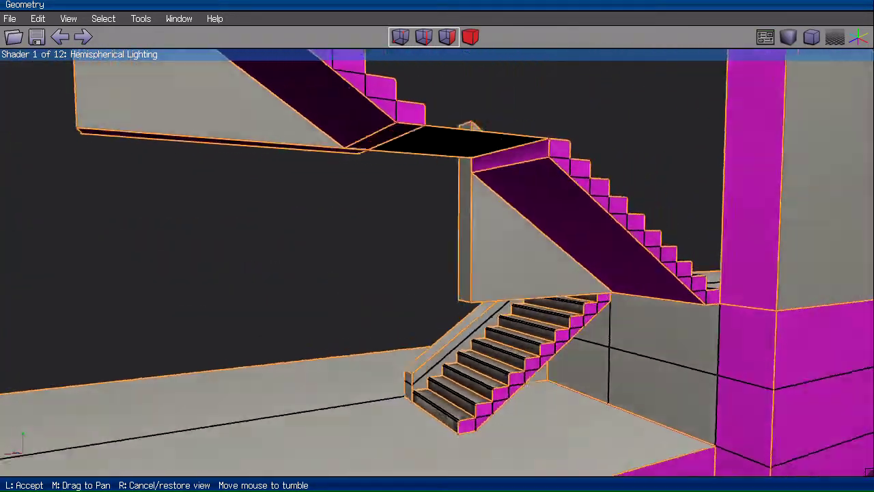
click(318, 215)
click(434, 141)
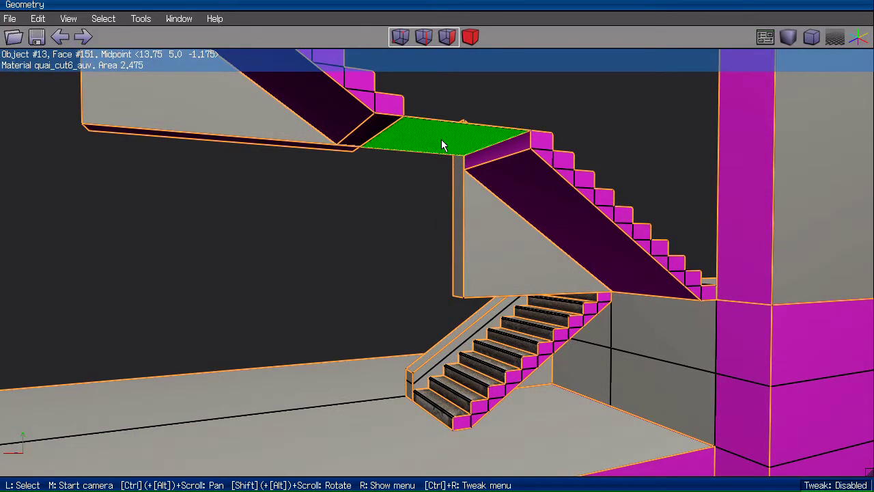
key(m)
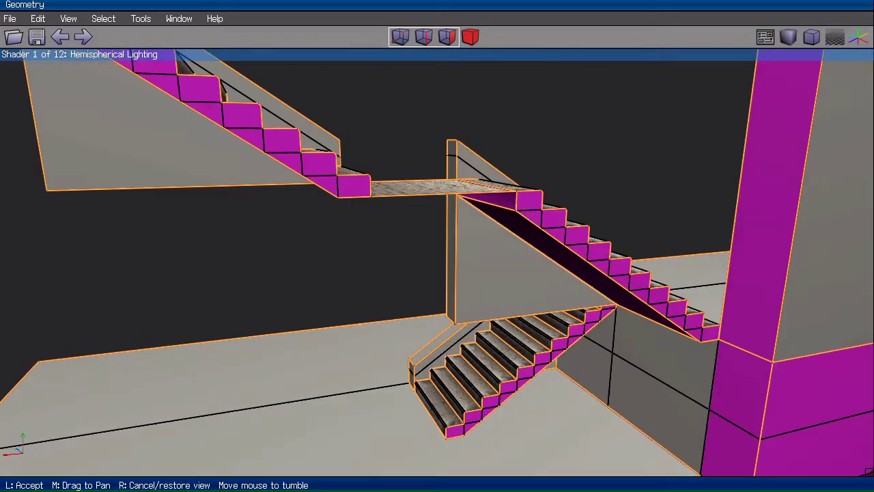
click(400, 195)
middle_click(400, 196)
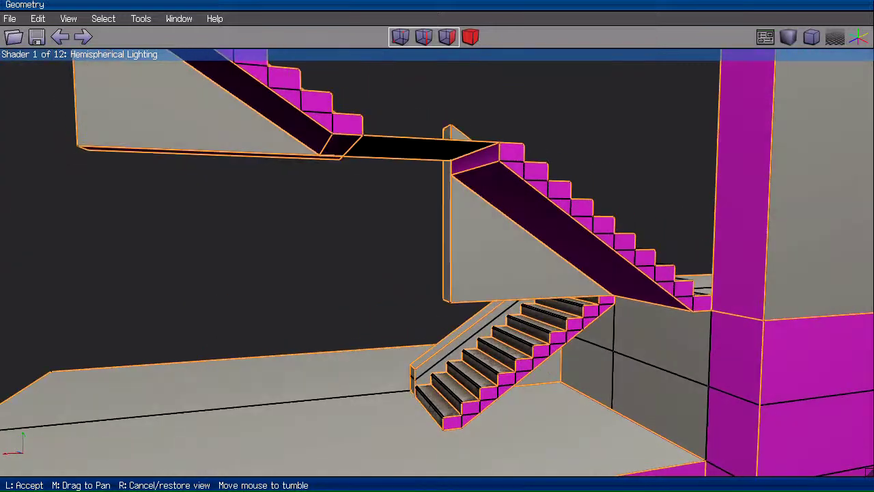
click(400, 198)
click(420, 136)
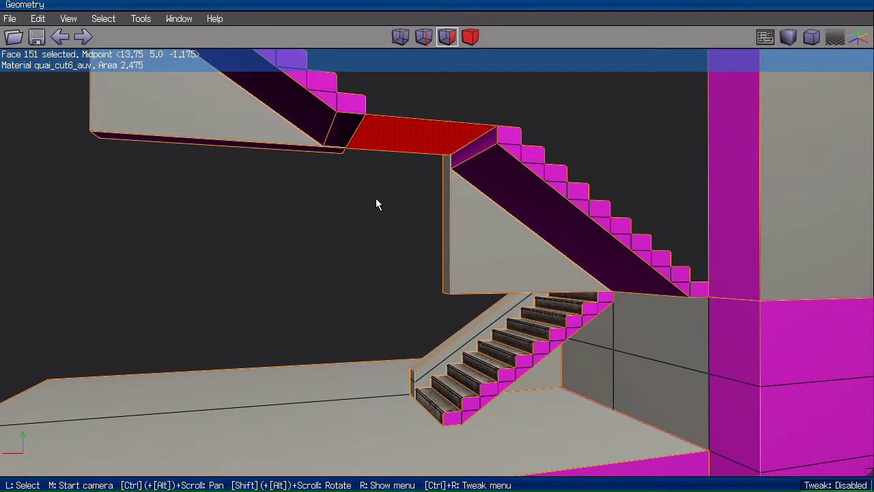
key(d)
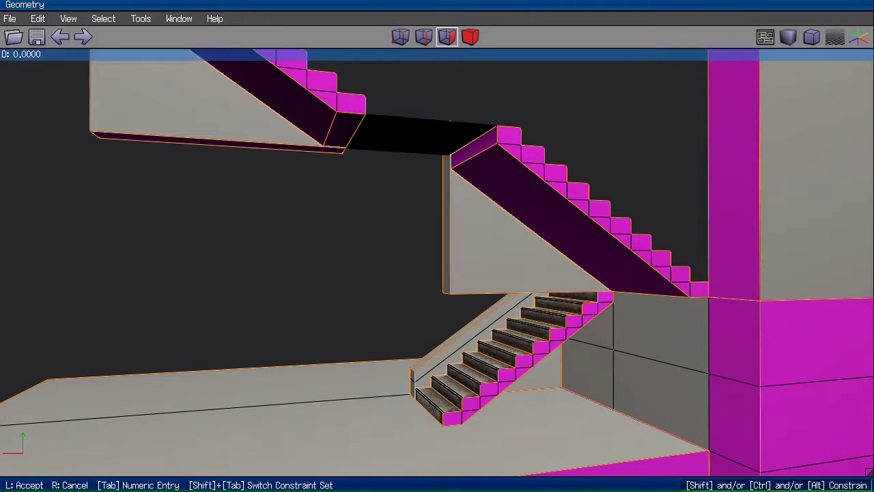
ctrl+click(368, 200)
middle_click(352, 218)
click(435, 244)
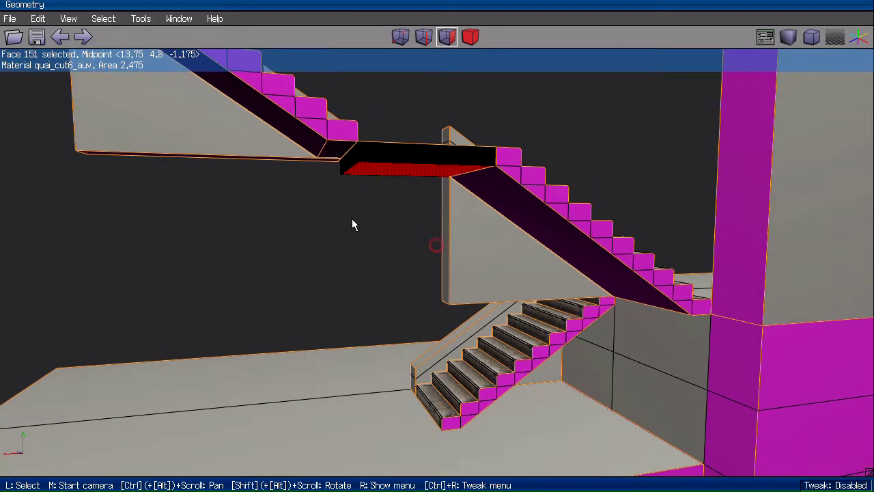
Expand the selection to the landing's four side faces and assign the Hole material to them and the underside
key(plus)
middle_click(397, 243)
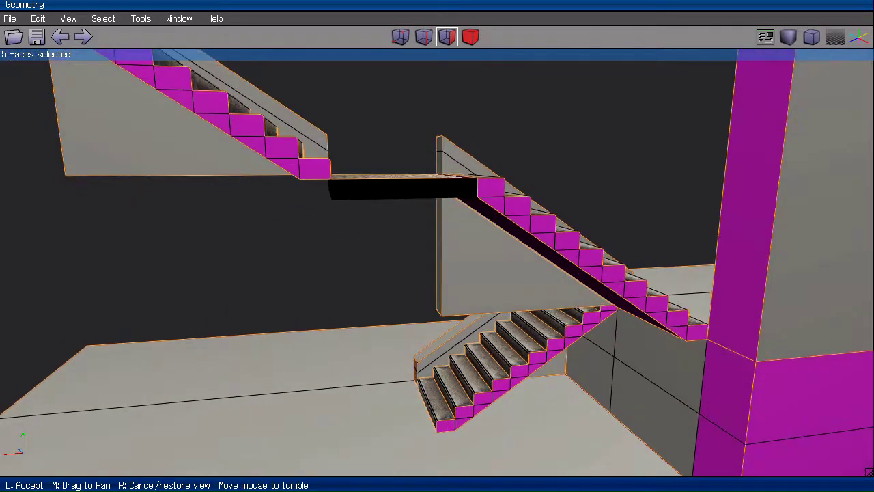
click(397, 243)
click(178, 19)
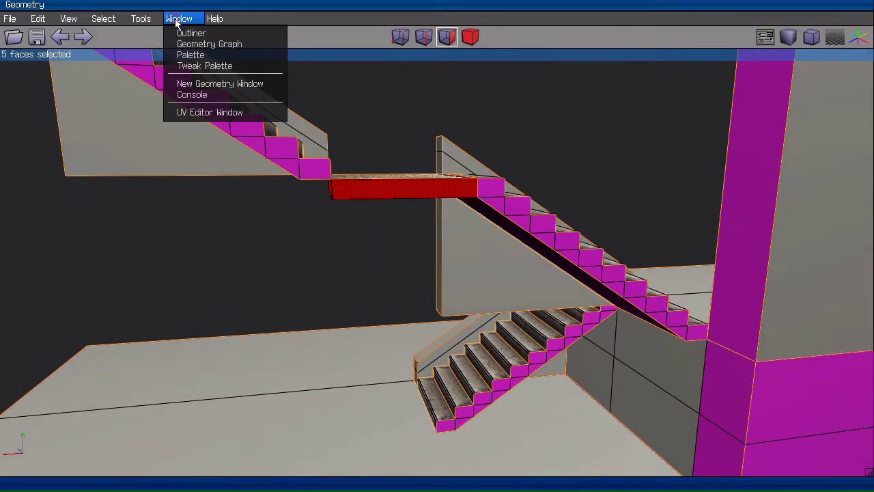
click(192, 31)
click(770, 41)
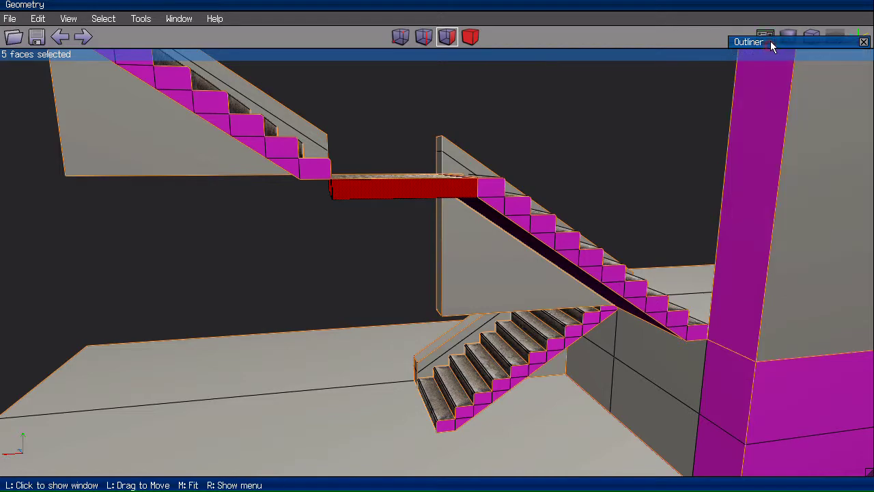
click(770, 41)
drag(770, 41, 614, 4)
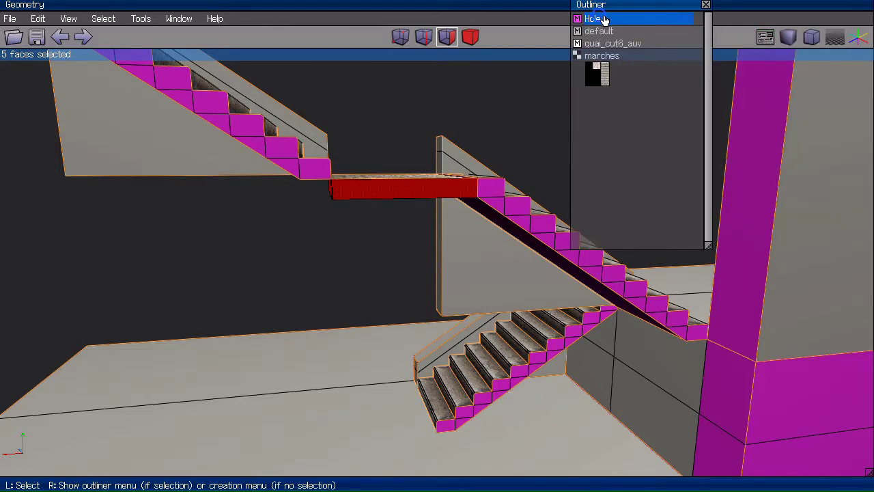
right_click(603, 20)
click(615, 21)
scroll(647, 7, up, 1)
key(space)
Apply Auto-Smooth to the whole landing object
middle_click(517, 102)
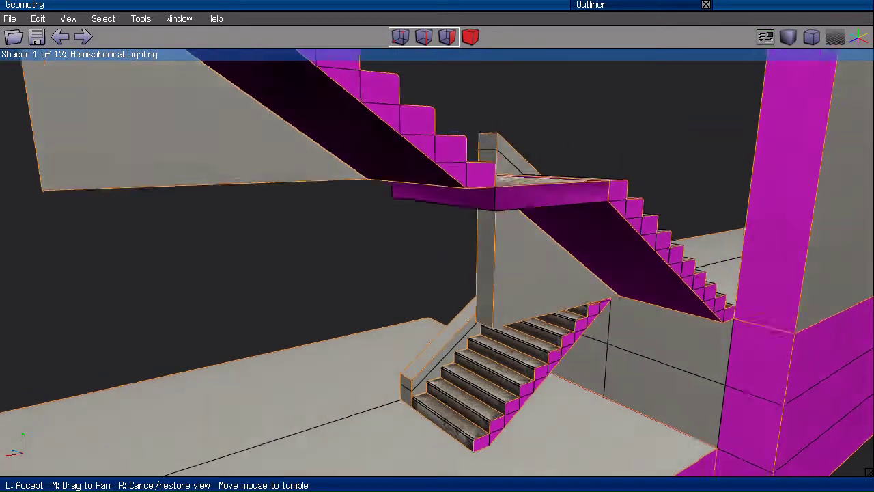
click(451, 273)
click(451, 273)
key(b)
right_click(450, 274)
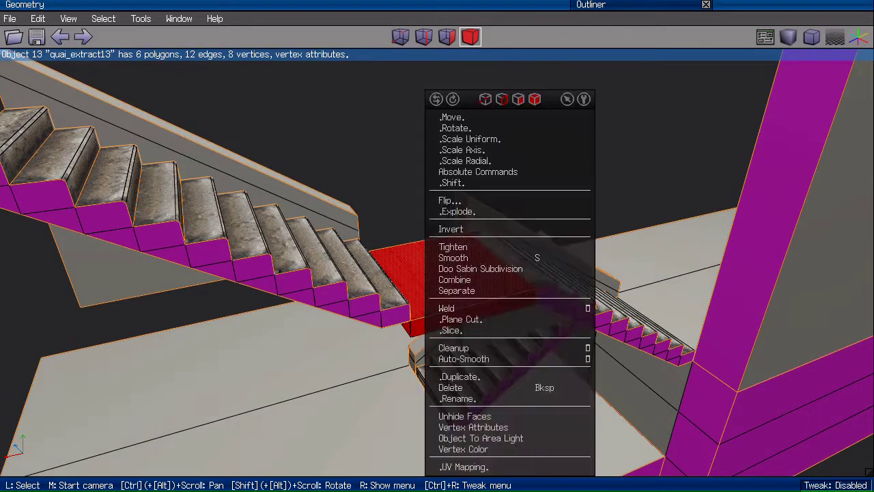
click(471, 358)
key(space)
Duplicate the landing object and snap the copy to the top step of the upper flight, using the lower flight's top step as reference
middle_click(472, 358)
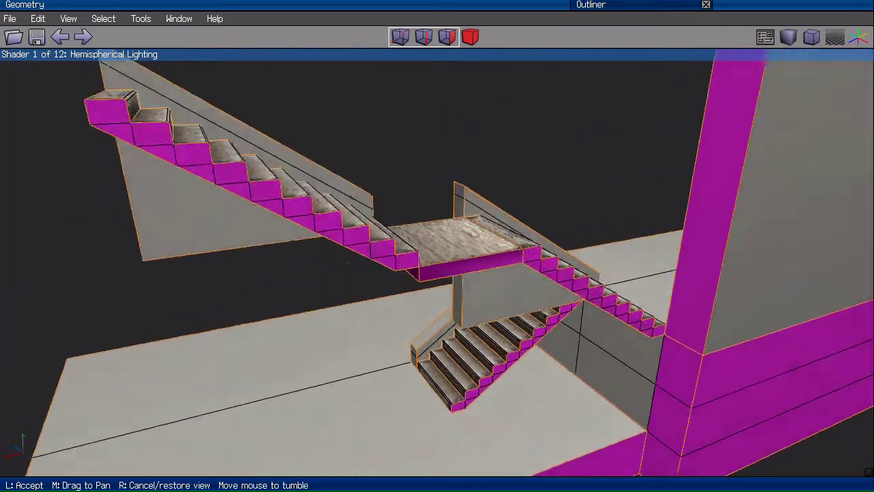
click(416, 162)
middle_click(416, 166)
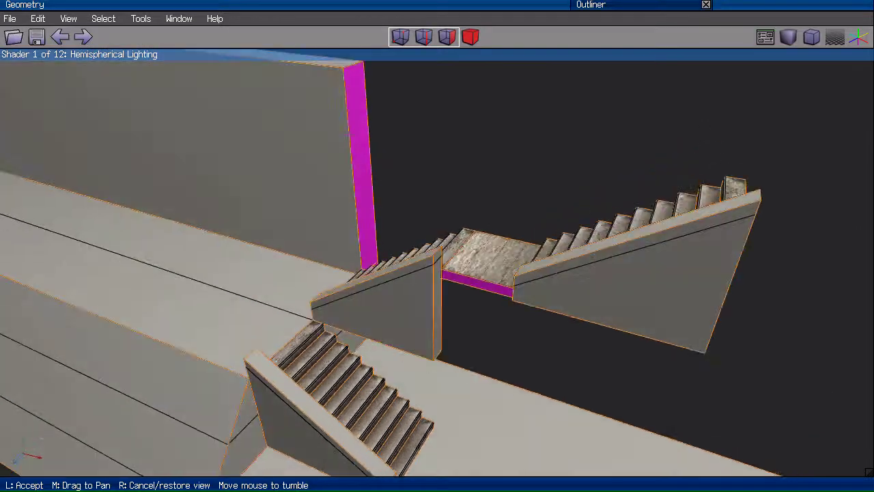
click(413, 160)
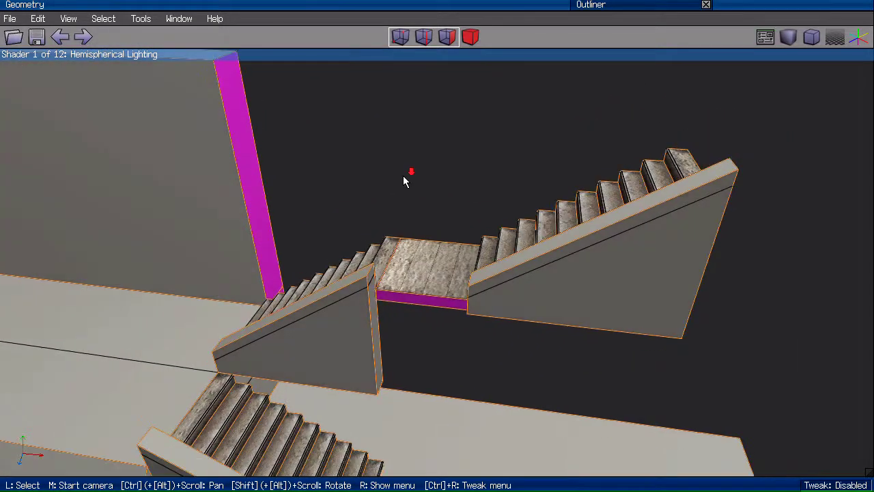
middle_click(403, 176)
click(392, 231)
click(394, 276)
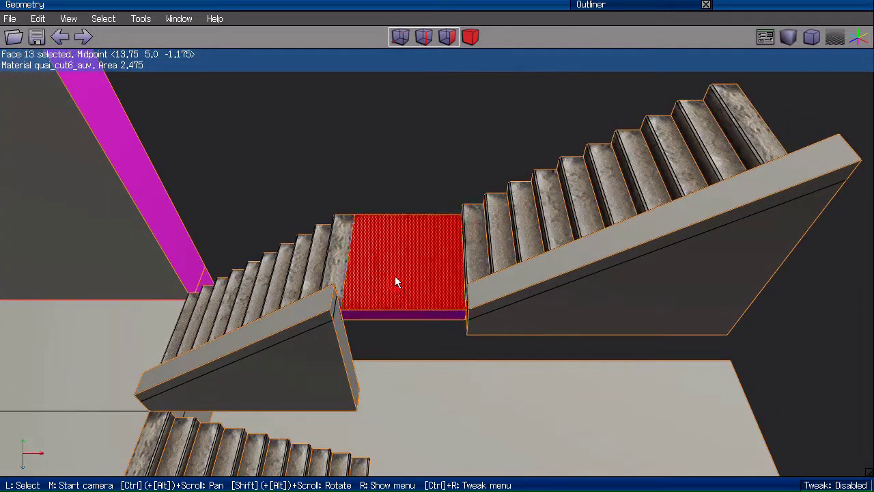
key(b)
scroll(409, 113, down, 2)
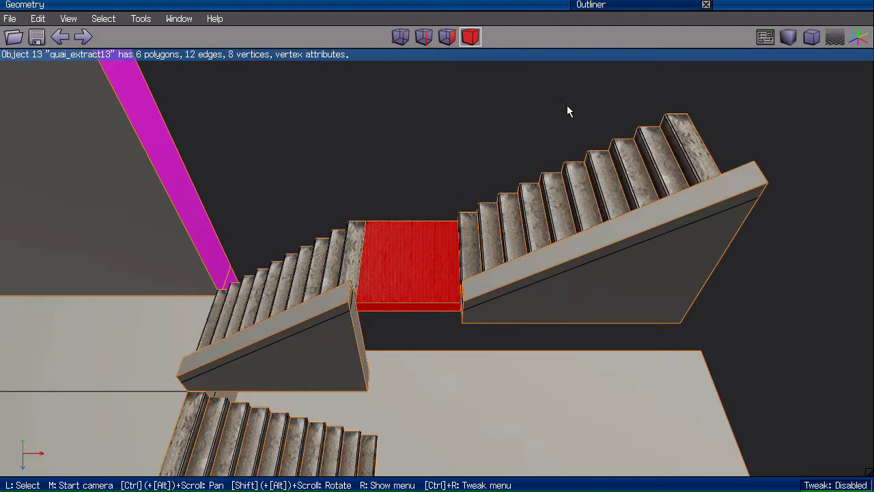
key(d)
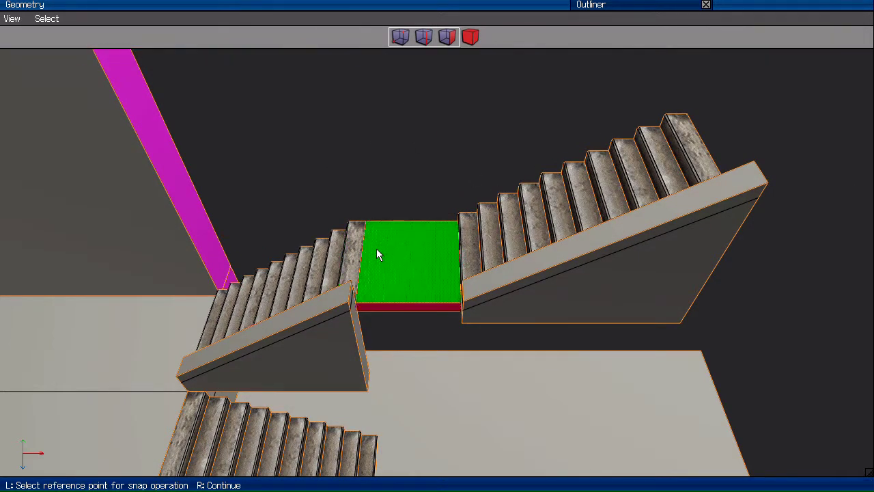
middle_click(449, 154)
click(299, 195)
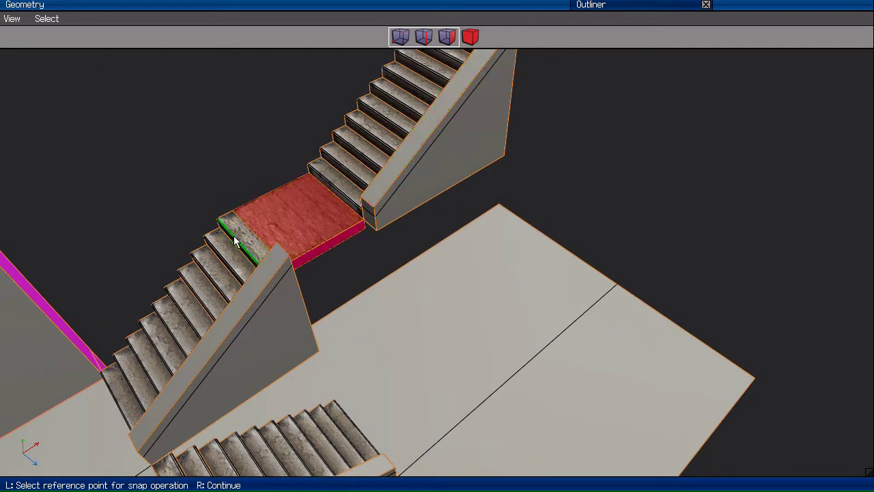
right_click(252, 226)
scroll(257, 214, down, 4)
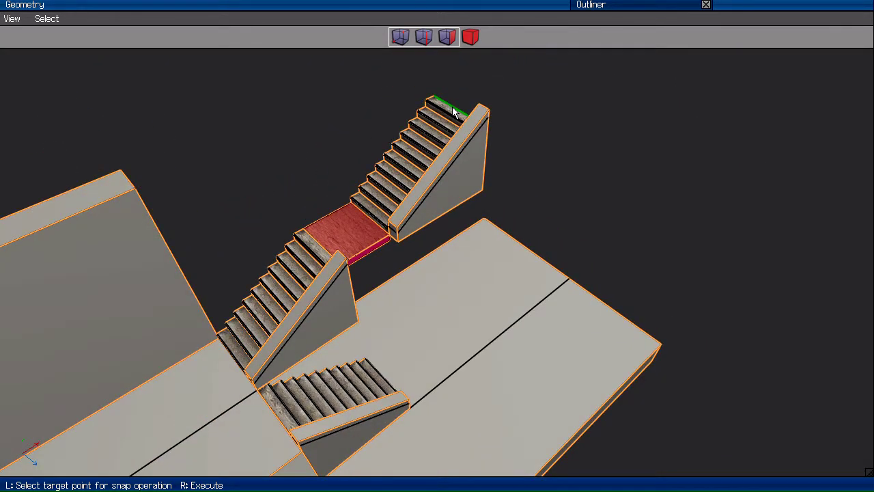
click(454, 112)
key(Return)
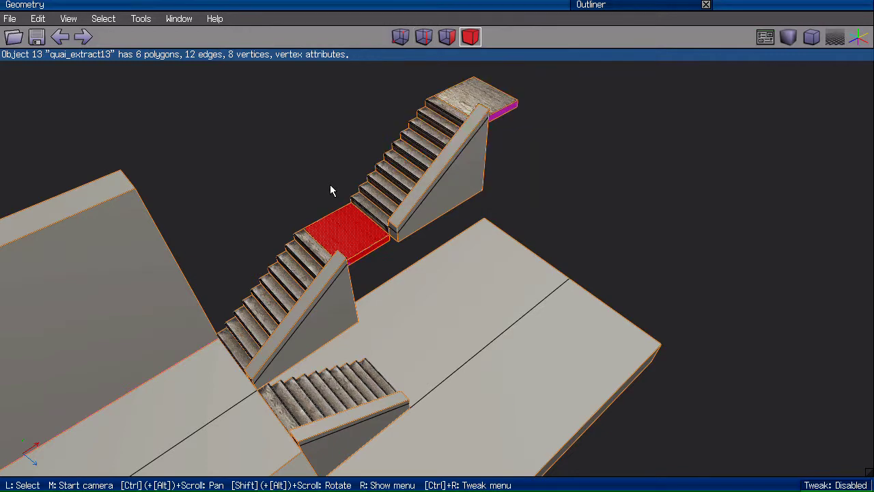
key(space)
Bridge the facing end faces of the two flights' side walls to form a parapet along the middle landing
middle_click(268, 149)
click(267, 148)
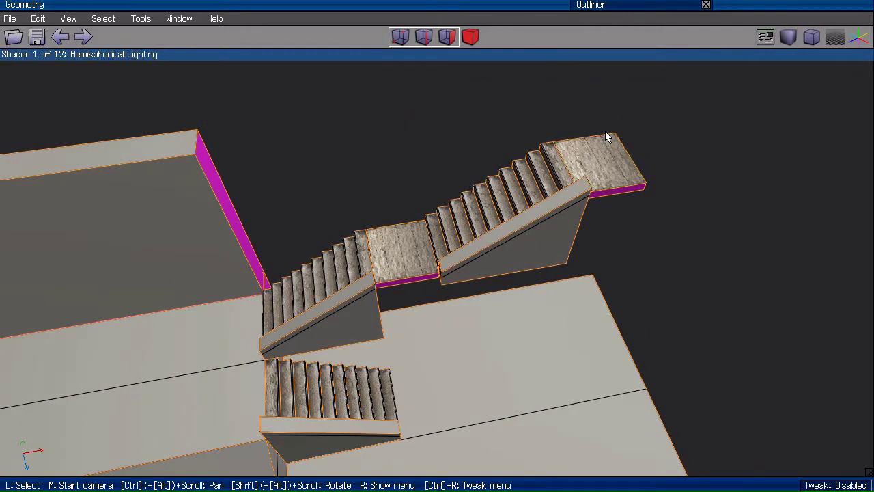
middle_click(656, 200)
scroll(656, 200, up, 5)
click(655, 201)
click(342, 263)
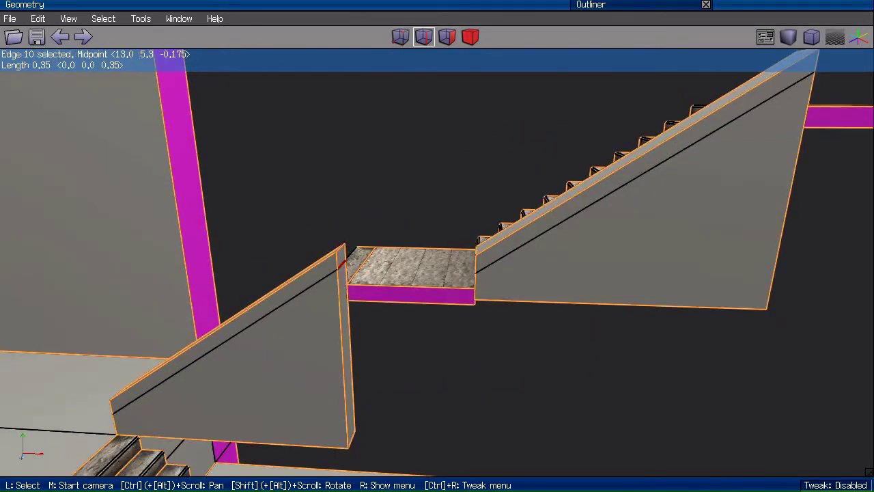
middle_click(396, 253)
click(396, 253)
click(409, 239)
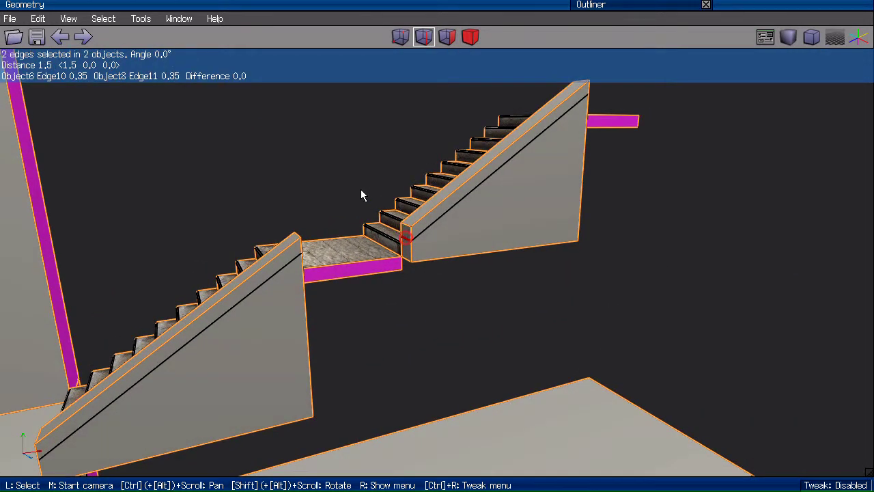
key(f)
key(w)
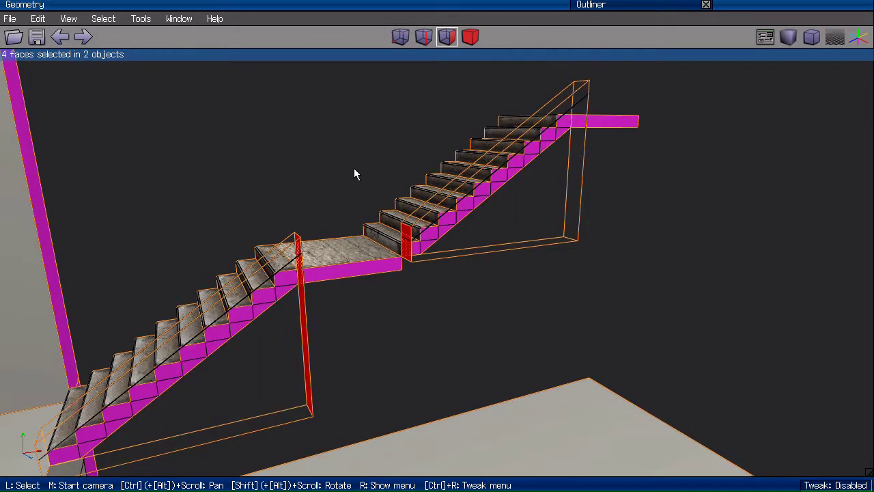
key(w)
middle_click(336, 152)
click(529, 115)
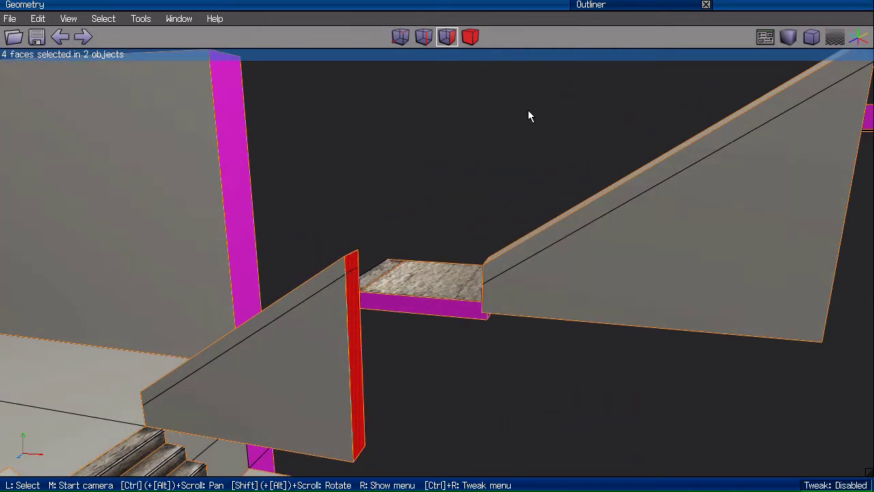
right_click(529, 114)
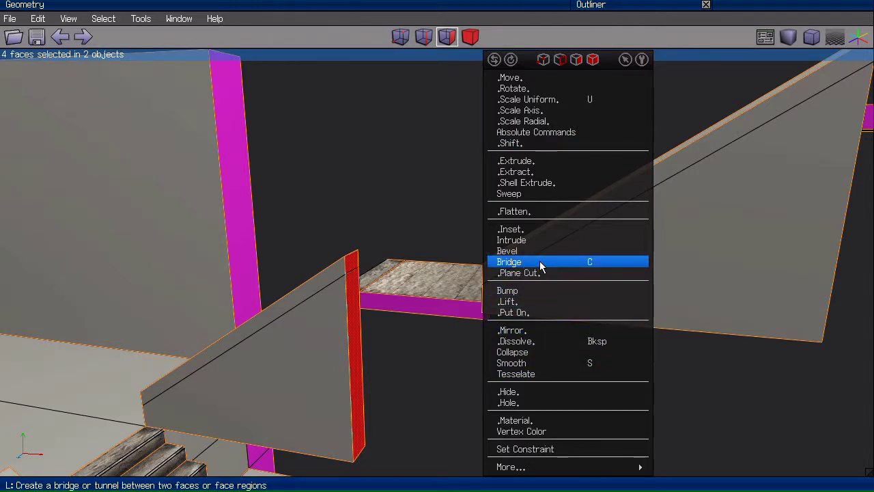
click(540, 264)
Extrude the two end faces of the upper flight's side wall along the top landing's edge, using a numeric distance
scroll(426, 152, down, 3)
middle_click(427, 152)
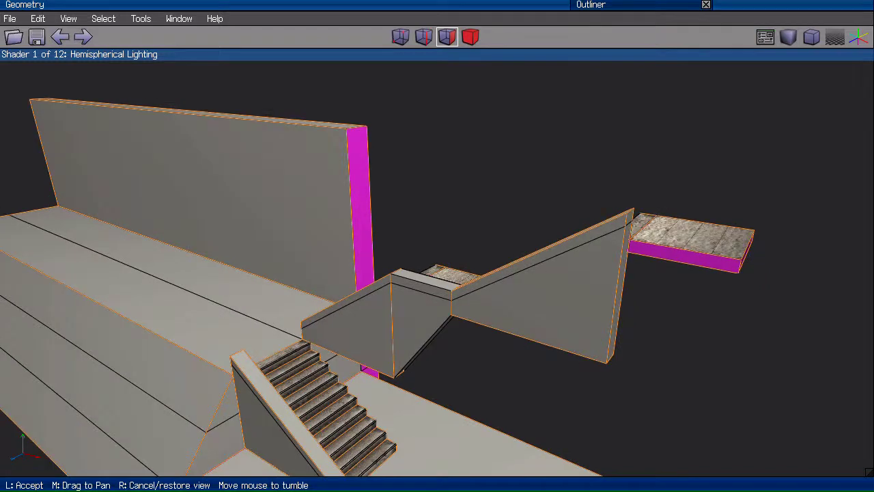
click(433, 159)
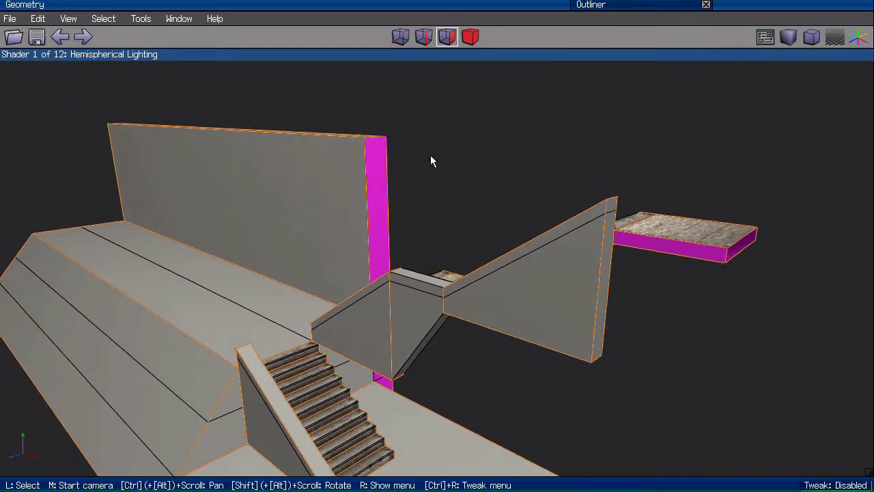
click(612, 214)
key(f)
right_click(494, 117)
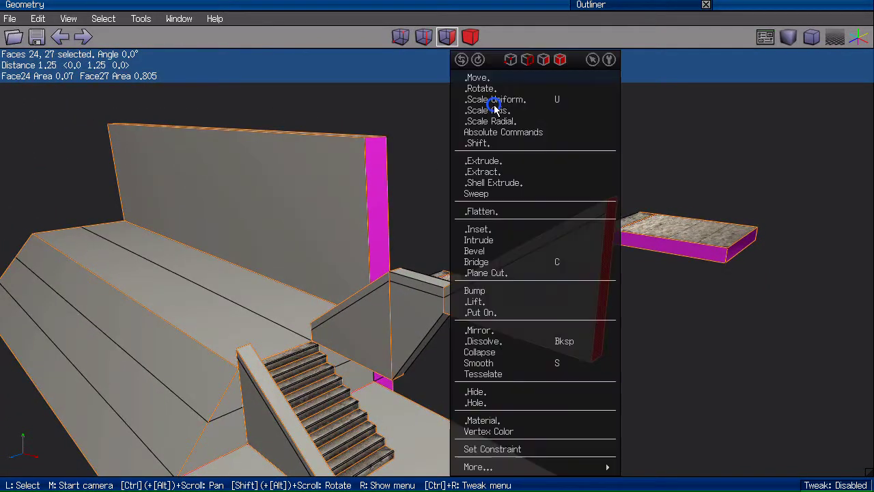
click(515, 163)
click(513, 176)
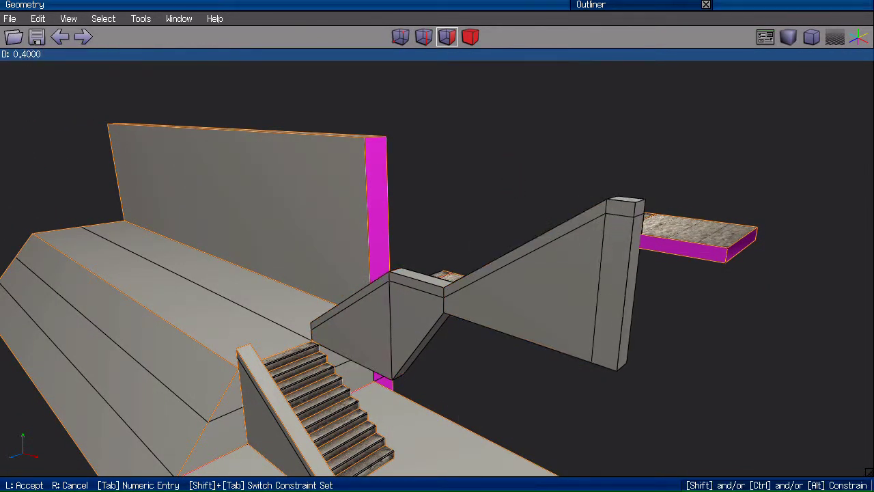
key(Tab)
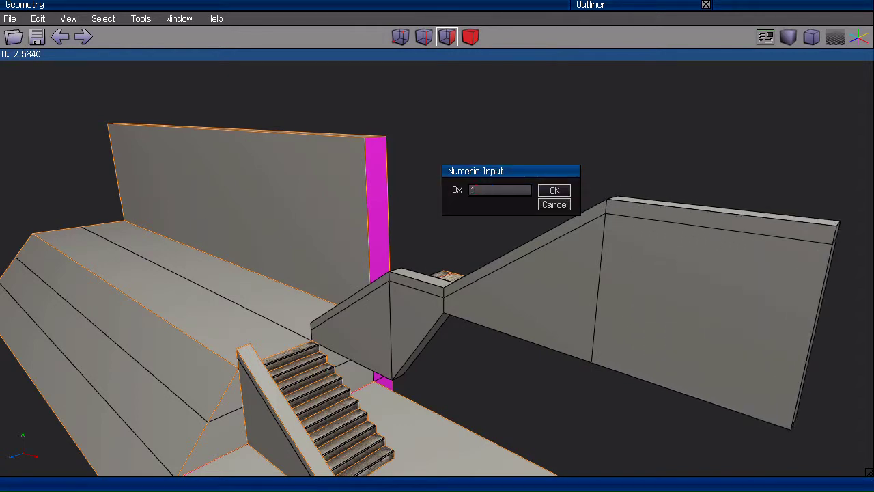
key(Return)
Turn on smooth shading and apply Auto-Smooth to the whole side wall object of the two upper flights
scroll(511, 176, down, 4)
middle_click(476, 158)
click(436, 246)
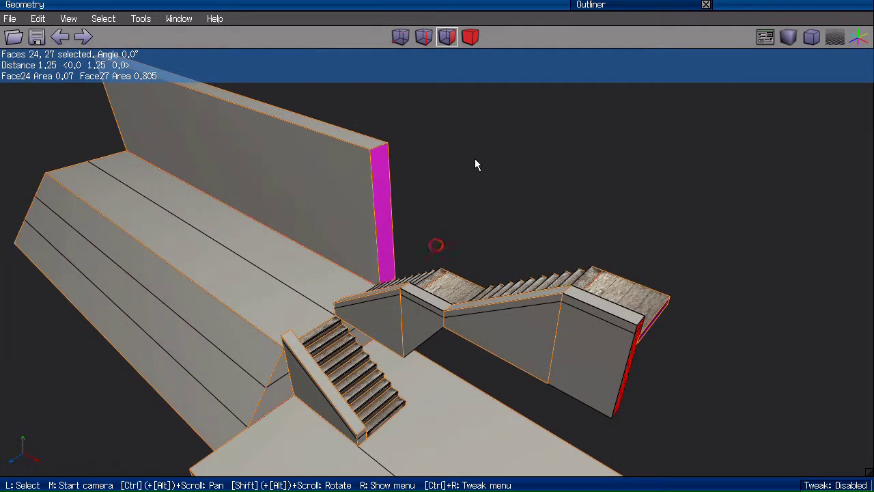
key(Tab)
middle_click(478, 153)
click(478, 153)
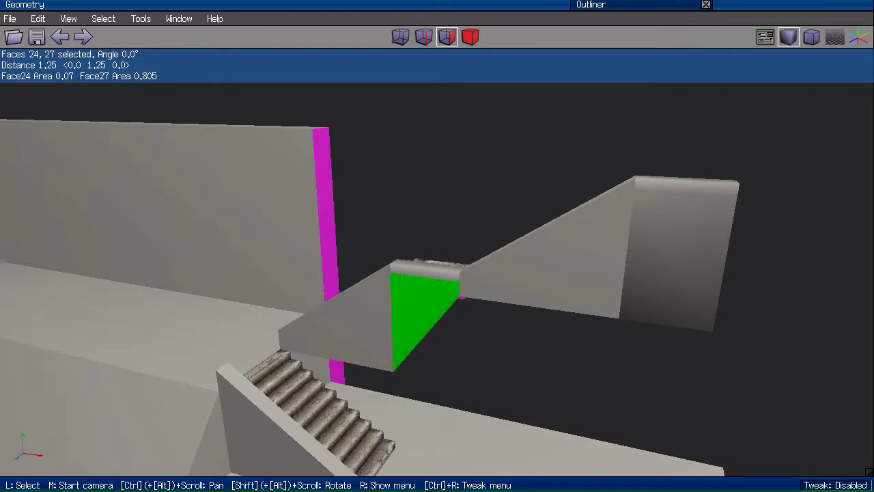
click(424, 307)
key(b)
right_click(546, 158)
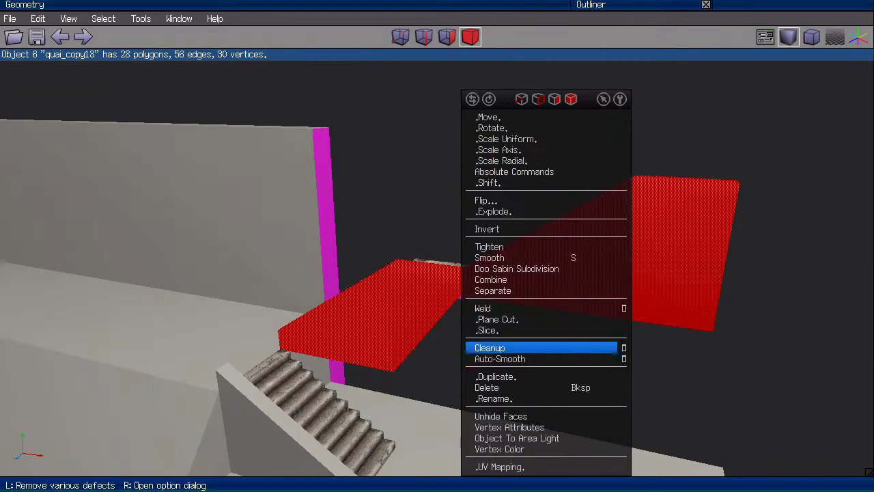
click(519, 359)
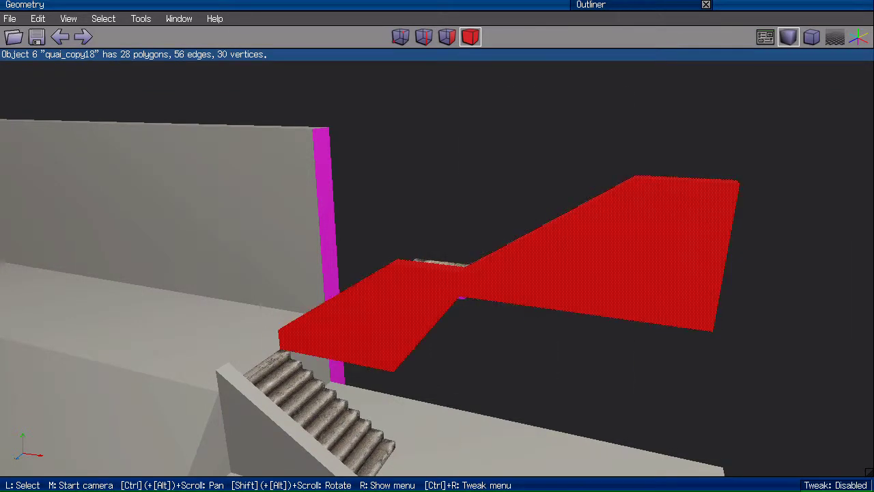
Make the short top edge at the side wall's lower end a hard edge
middle_click(362, 312)
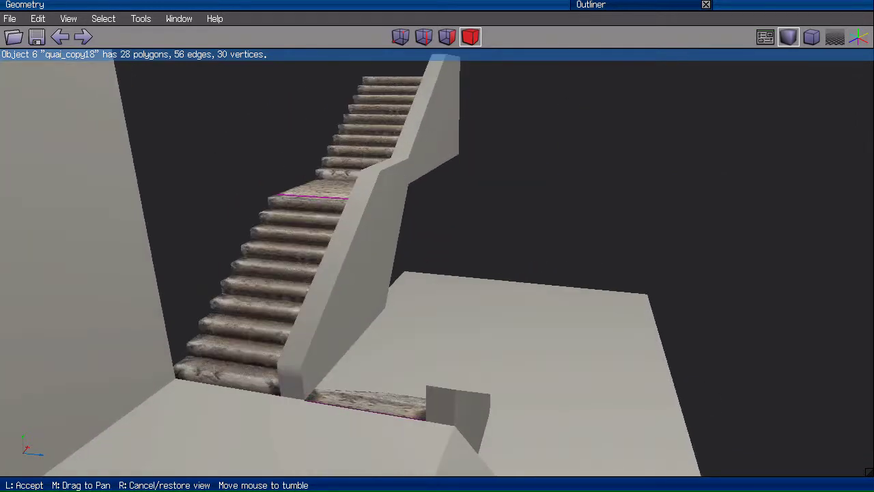
click(362, 313)
key(3)
click(286, 376)
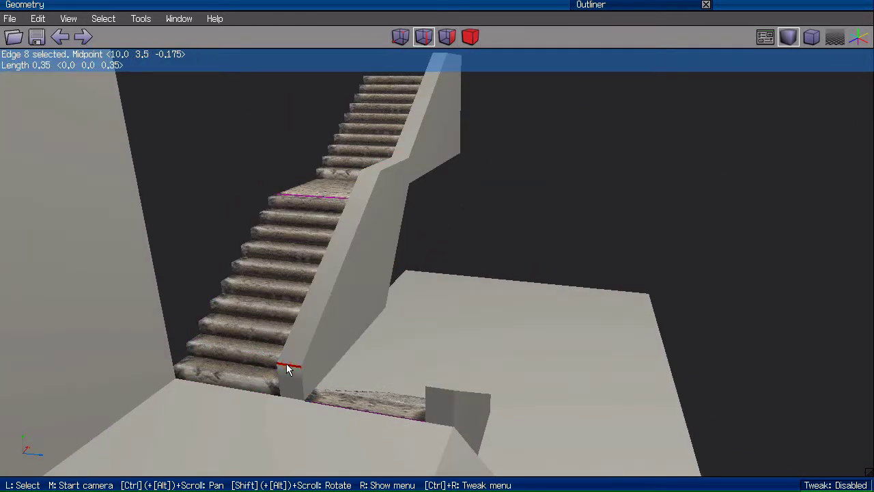
click(524, 191)
Assign the Hole material to the side wall's three underside faces and the tall face at its upper end
middle_click(523, 191)
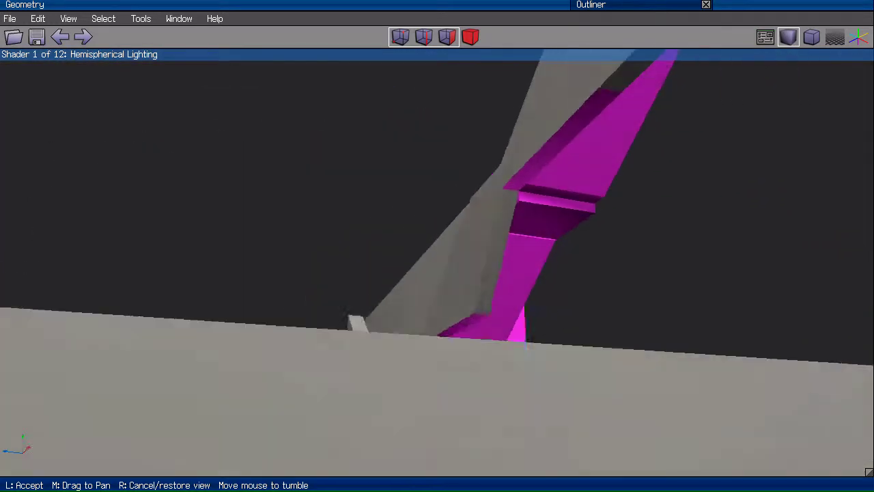
click(455, 162)
middle_click(450, 158)
click(493, 248)
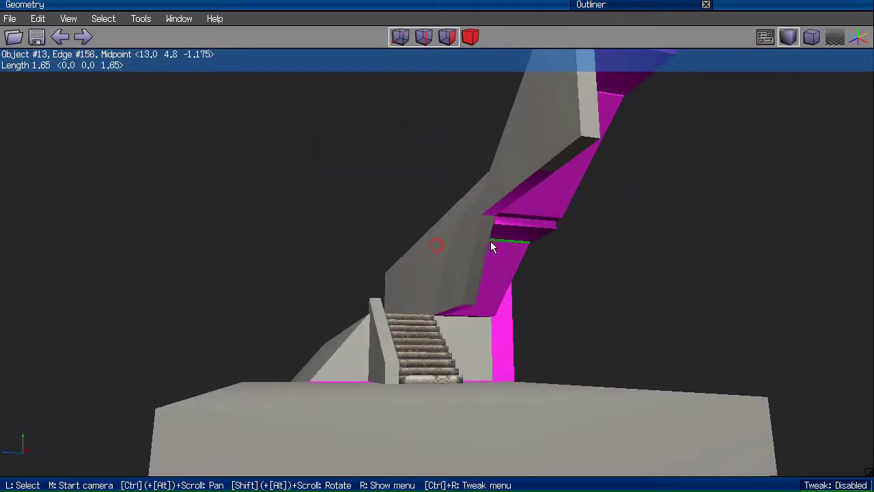
shift+click(530, 181)
shift+click(562, 162)
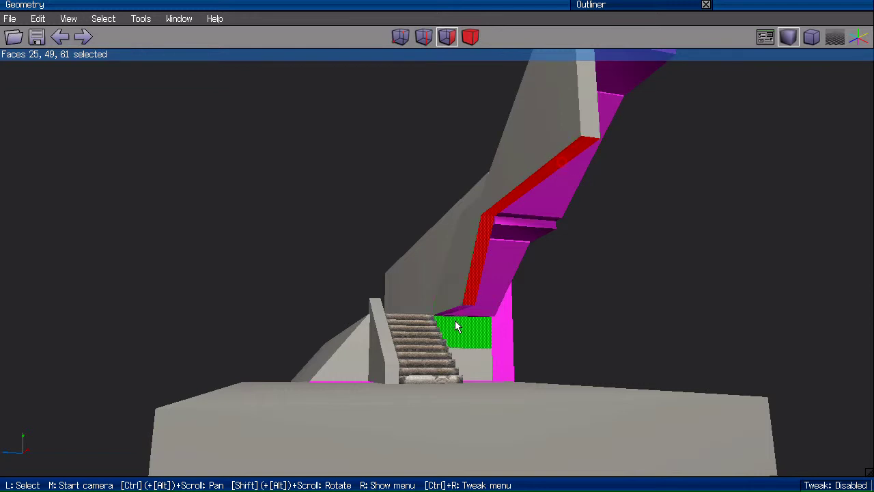
scroll(478, 136, down, 5)
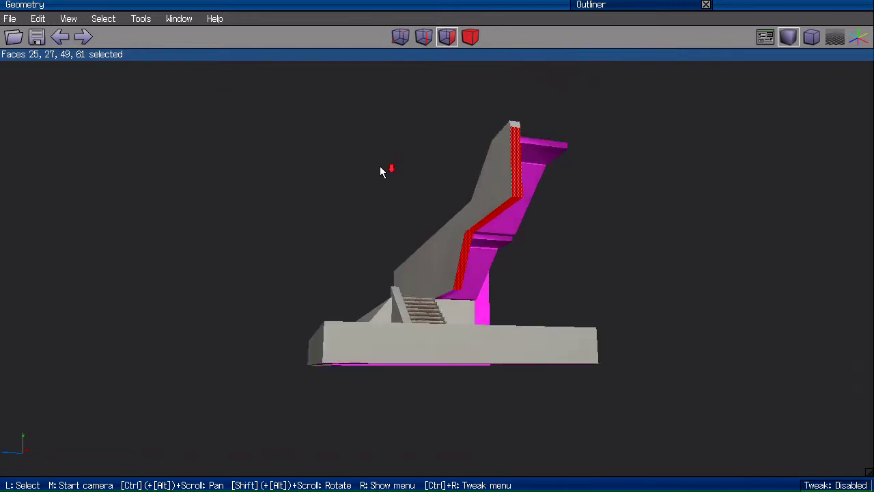
middle_click(380, 170)
click(389, 150)
click(623, 4)
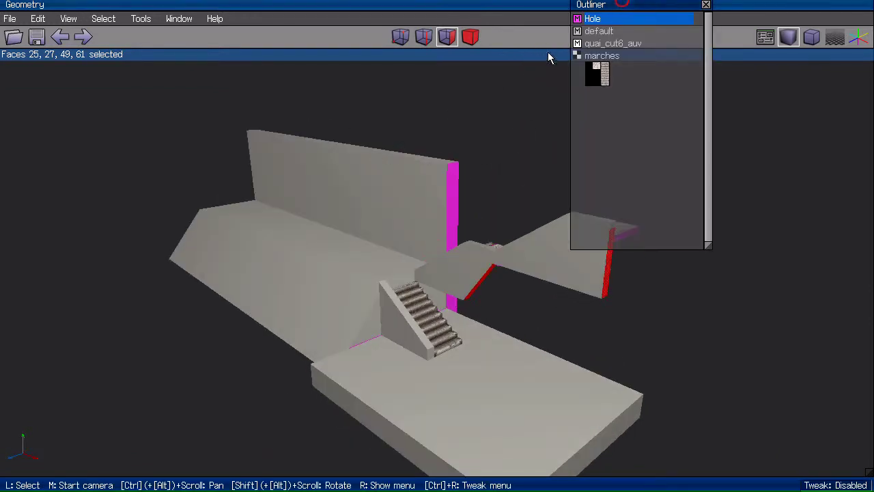
middle_click(457, 112)
click(515, 215)
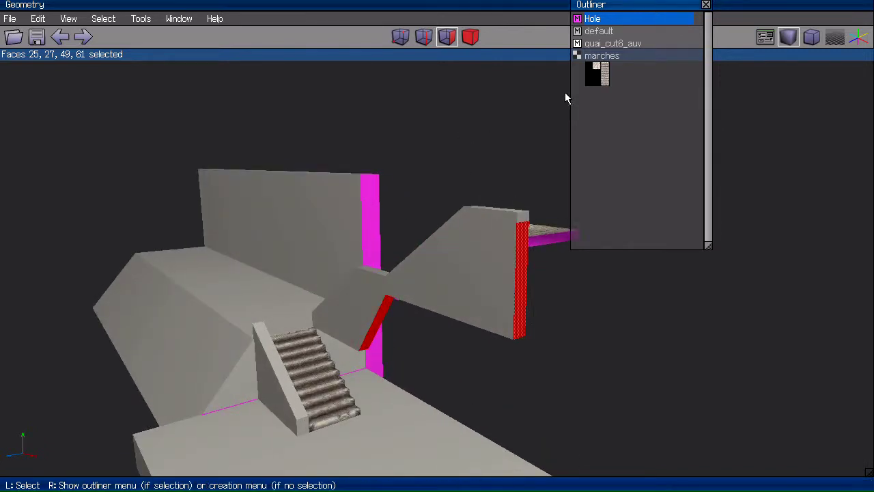
right_click(600, 25)
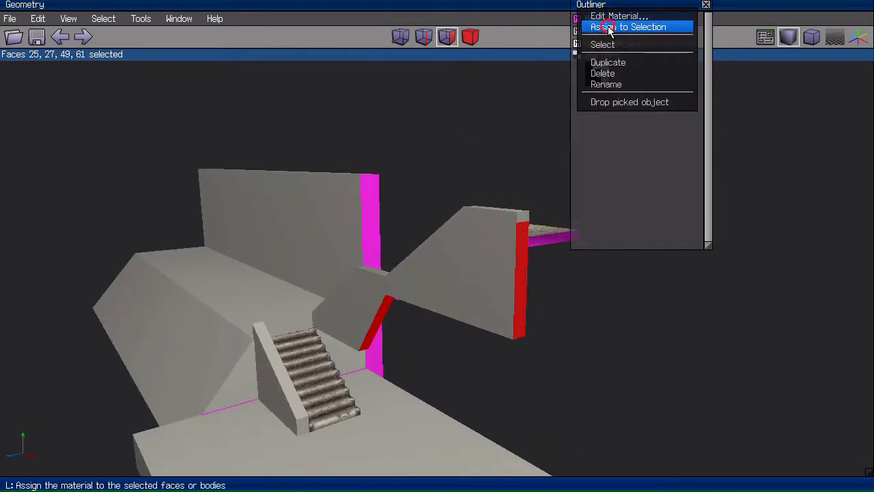
click(610, 29)
click(680, 6)
Remove the upper end face from the selection and flatten the three underside faces along Y to the base slab's top surface
middle_click(483, 126)
click(335, 167)
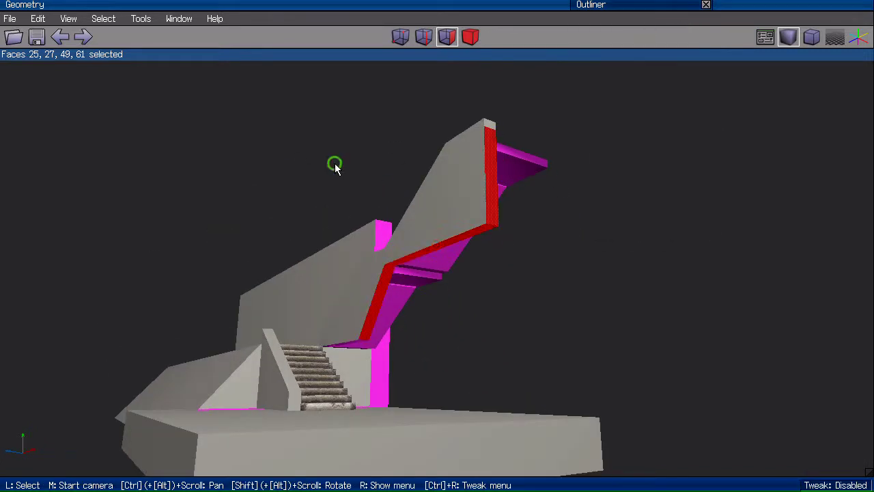
middle_click(334, 167)
click(461, 148)
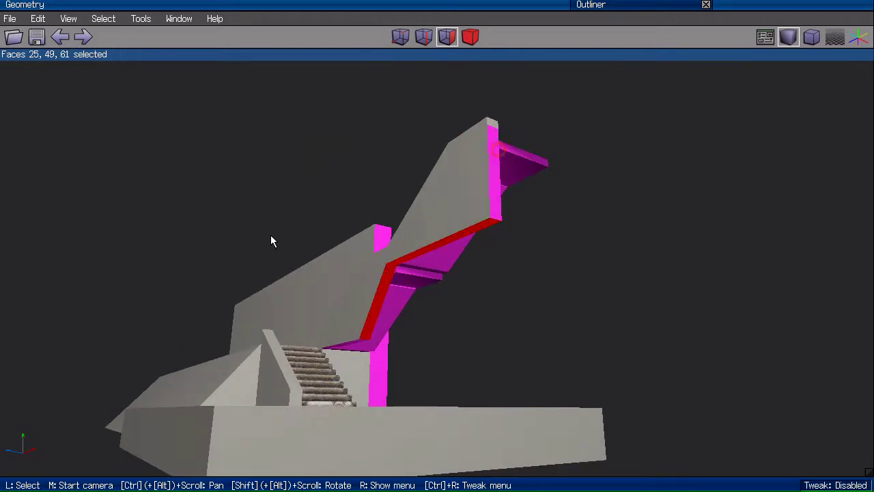
middle_click(271, 236)
click(275, 218)
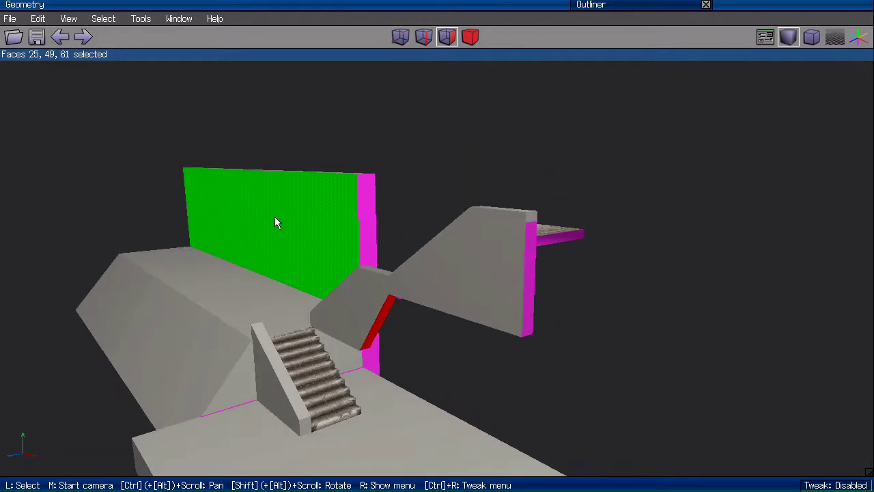
right_click(433, 130)
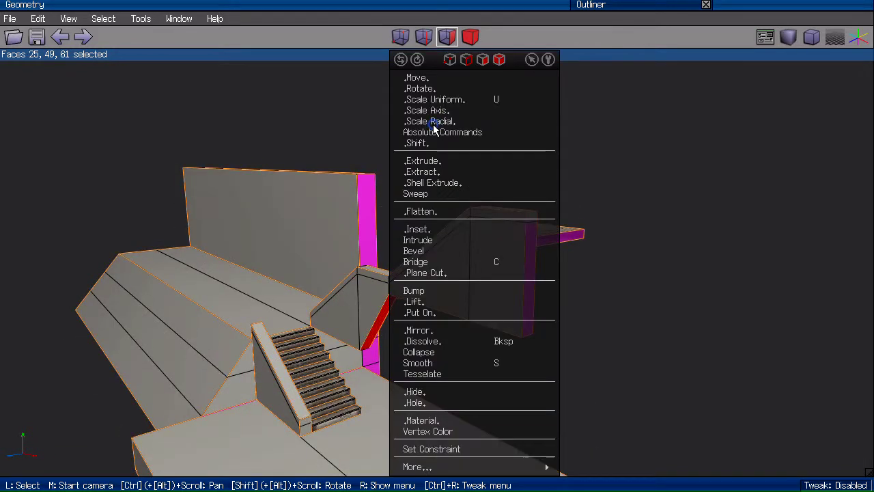
click(445, 212)
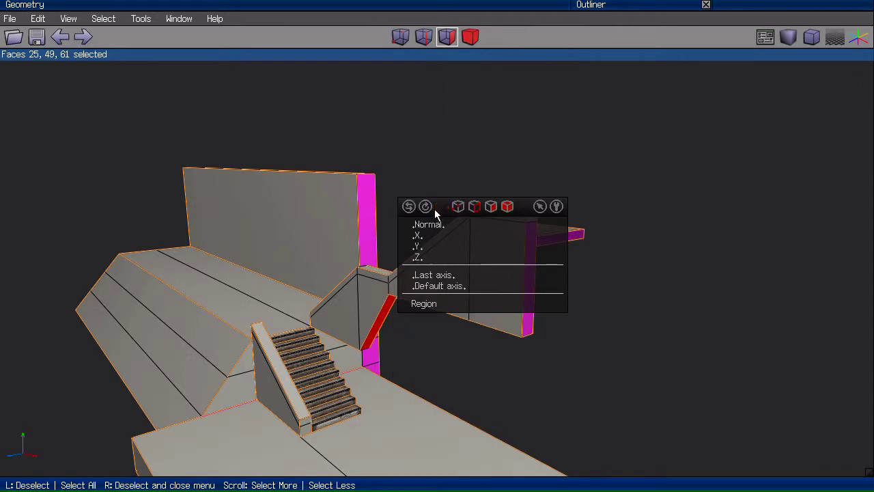
right_click(440, 245)
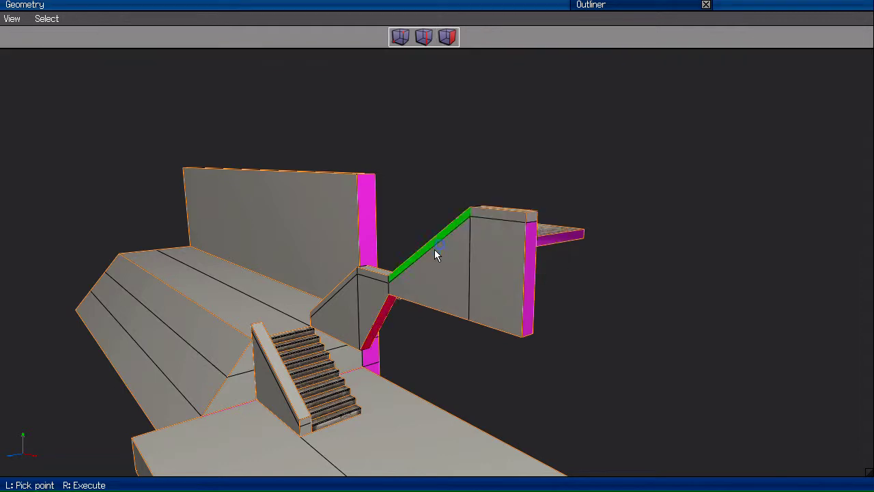
right_click(404, 427)
scroll(602, 255, down, 2)
middle_click(602, 261)
scroll(602, 262, up, 2)
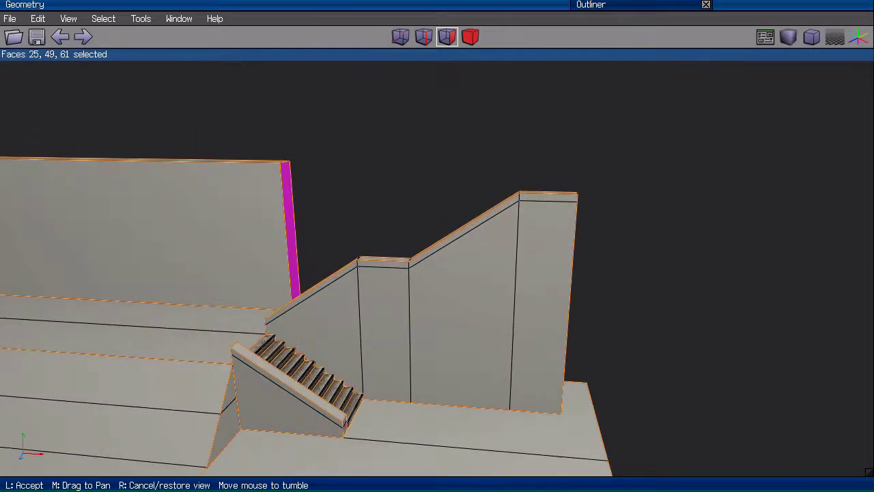